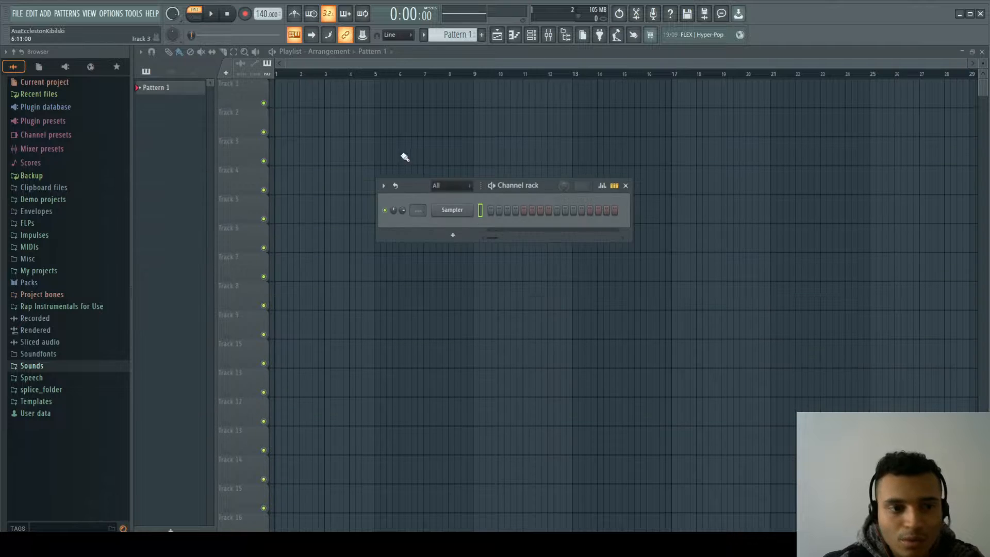
# Add an FL Keys channel to the channel rack and close its plugin window.
pyautogui.click(51, 16)
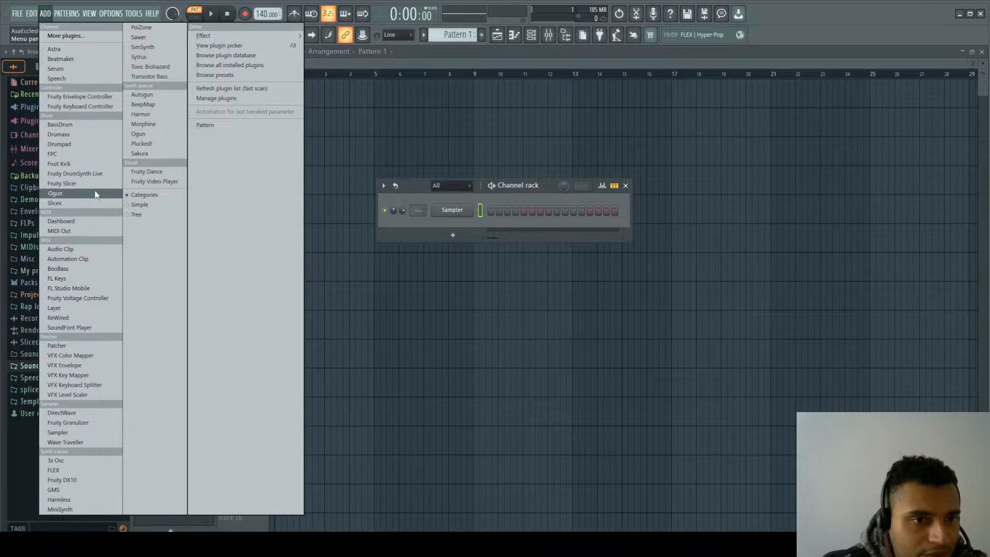
pyautogui.click(84, 281)
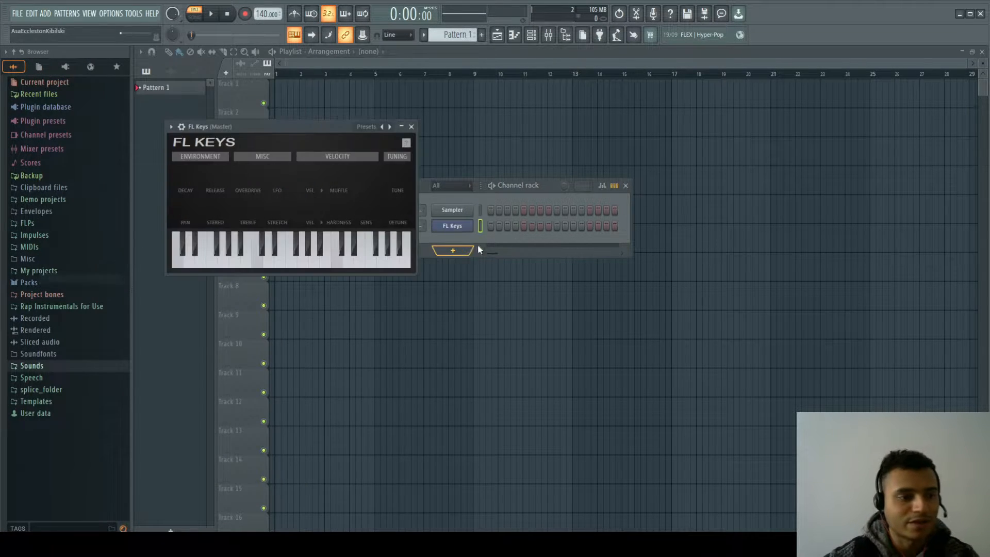
pyautogui.click(412, 126)
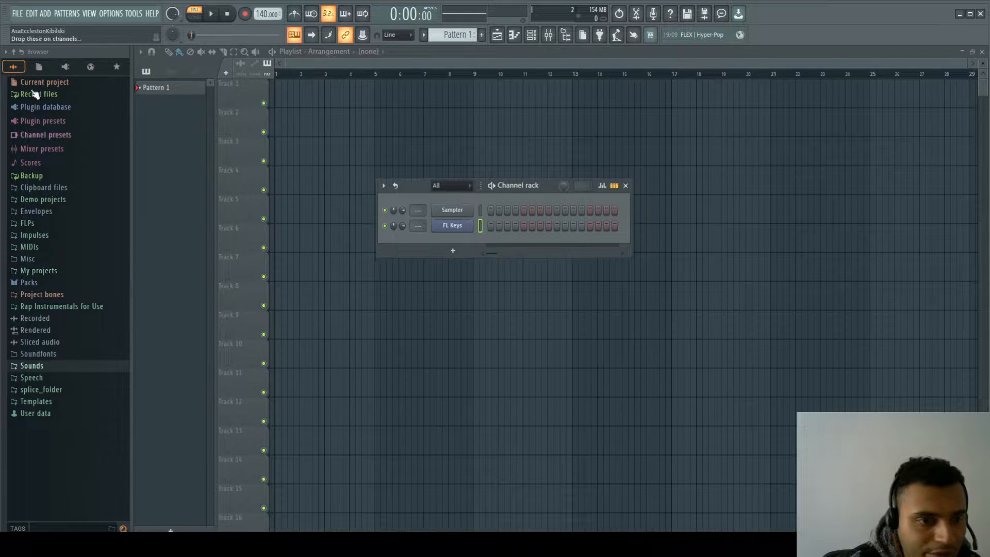
# Add a GMS channel, audition presets in the Pads & Textures bank, choose Free Lasers TE, and close the plugin.
pyautogui.click(50, 14)
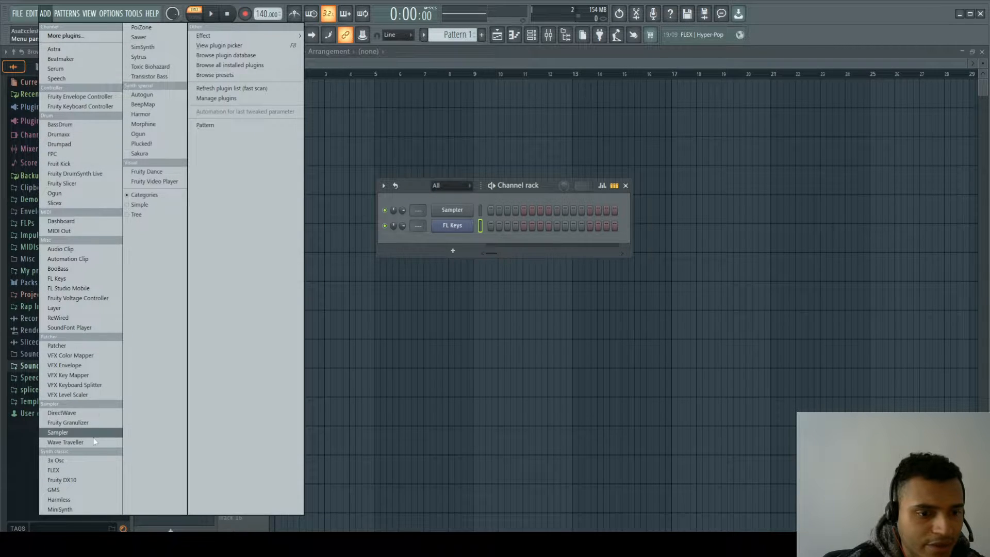
pyautogui.click(58, 489)
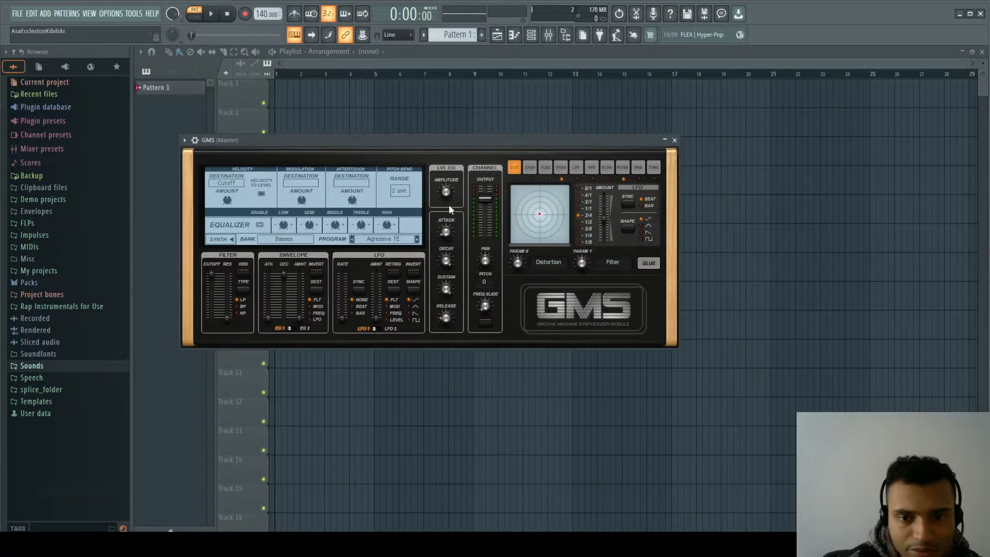
pyautogui.click(310, 239)
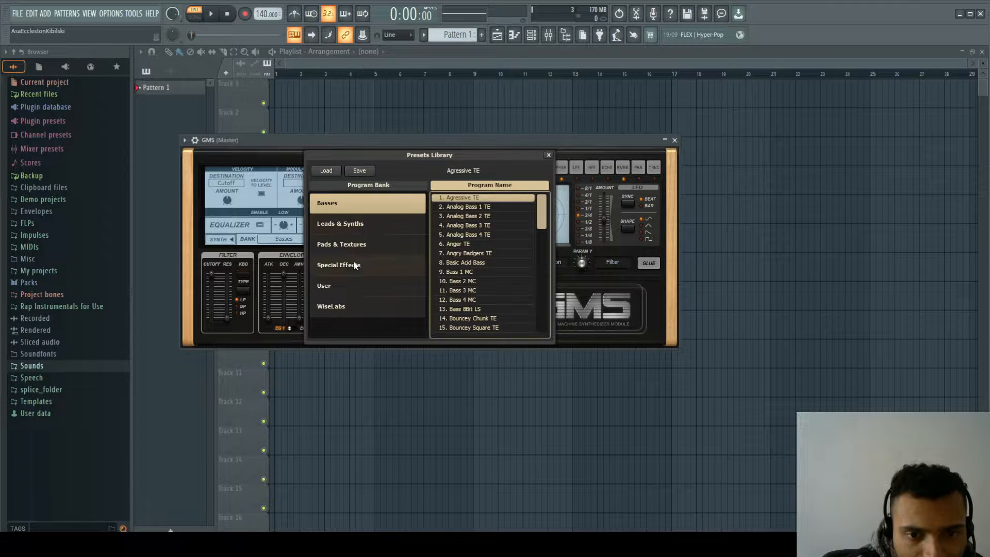
pyautogui.click(362, 246)
pyautogui.click(477, 203)
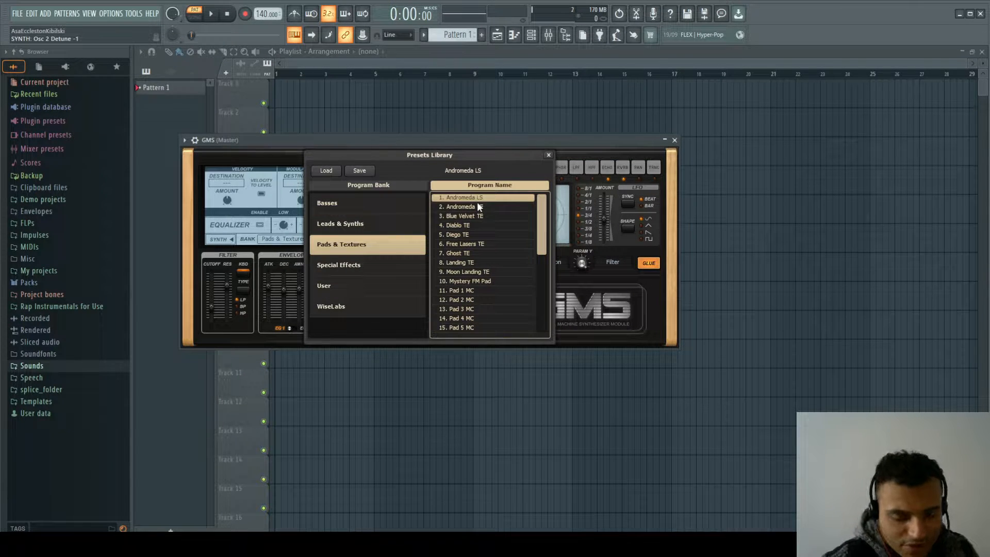
pyautogui.click(478, 207)
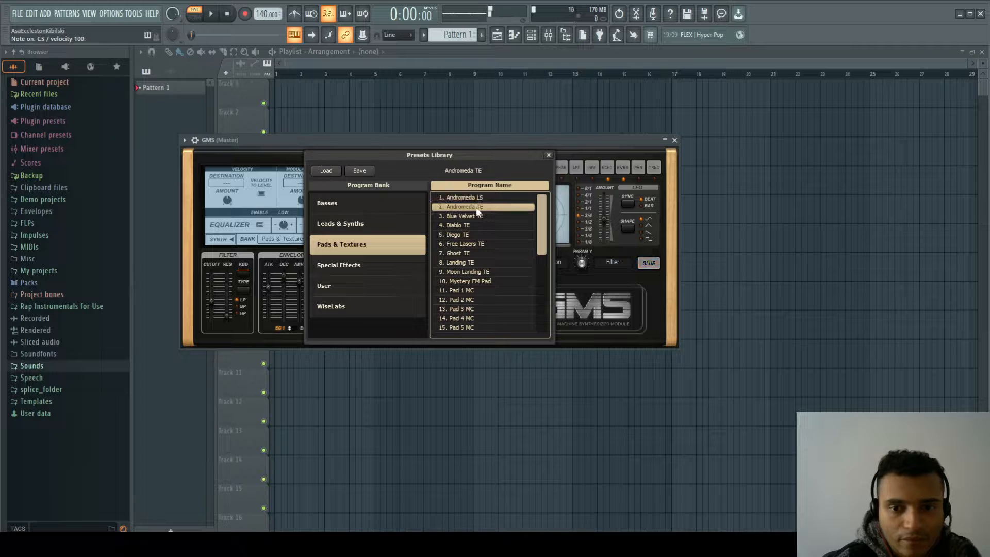
pyautogui.click(479, 217)
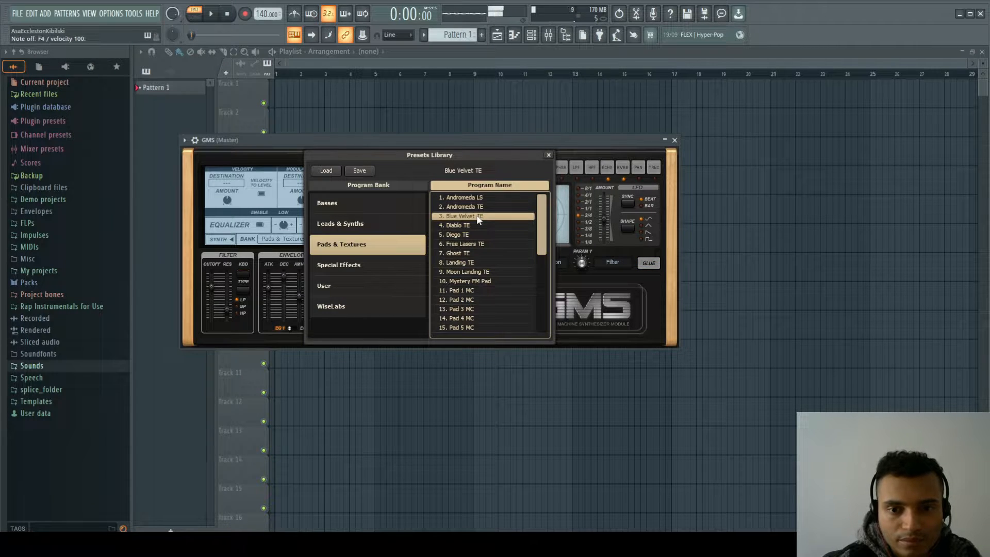
pyautogui.click(474, 243)
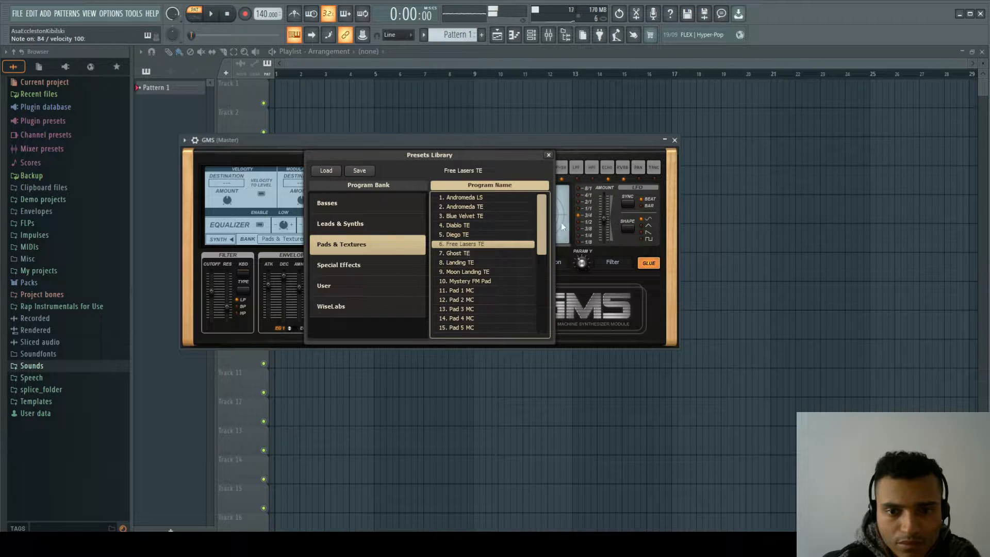
pyautogui.click(549, 154)
pyautogui.click(674, 140)
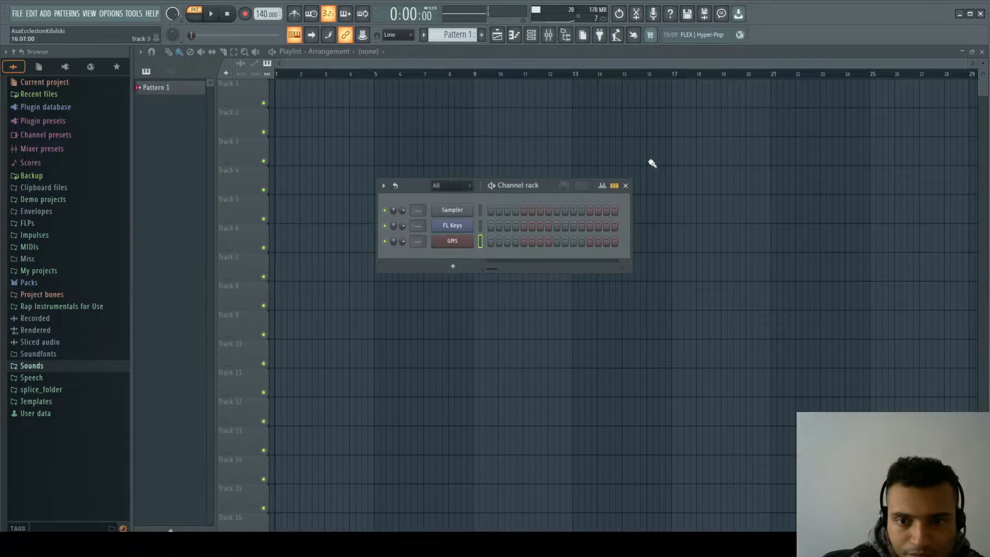
# In the FL Keys piano roll, place half-bar notes on C4 and E4 in bar 1.
pyautogui.rightClick(456, 229)
pyautogui.click(493, 227)
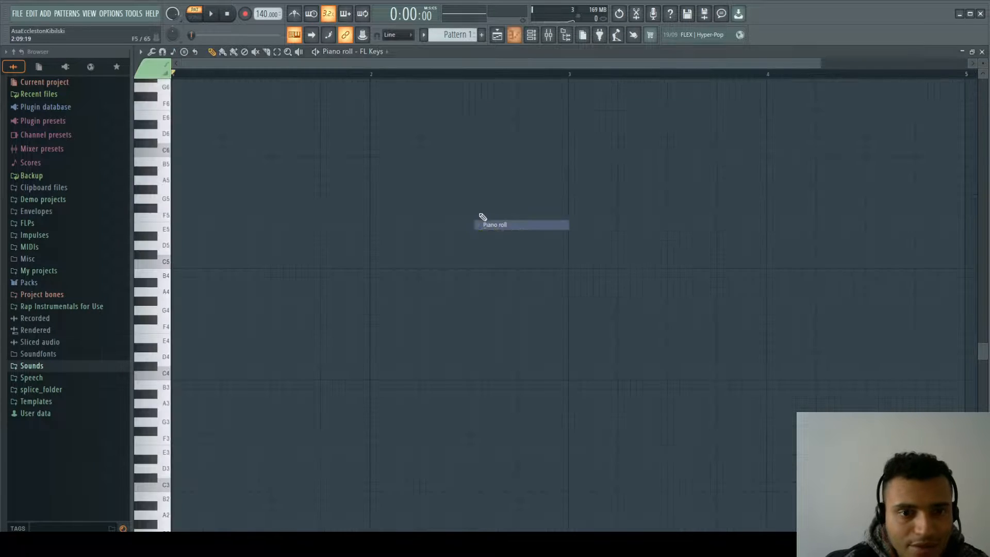
pyautogui.click(181, 378)
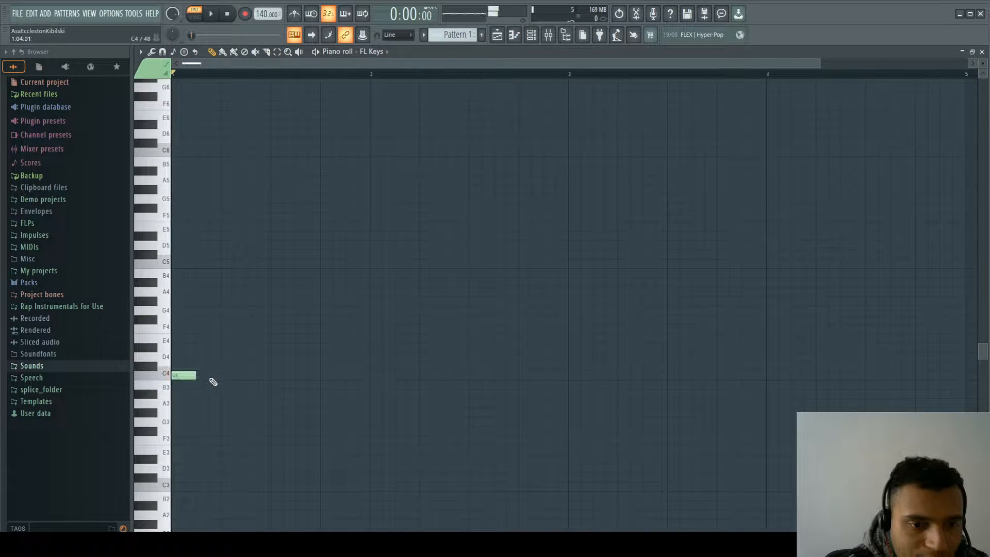
pyautogui.moveTo(204, 376); pyautogui.dragTo(284, 372)
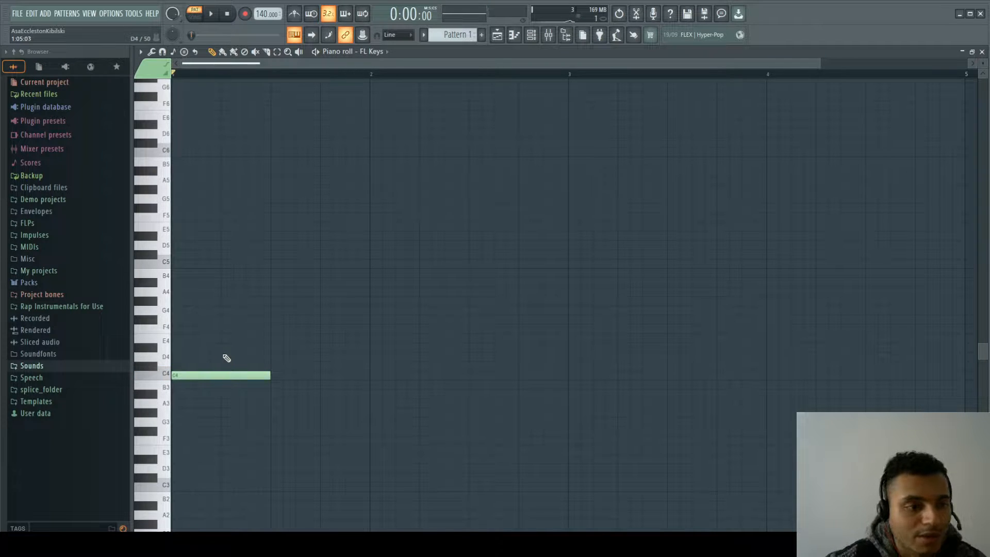
pyautogui.click(278, 346)
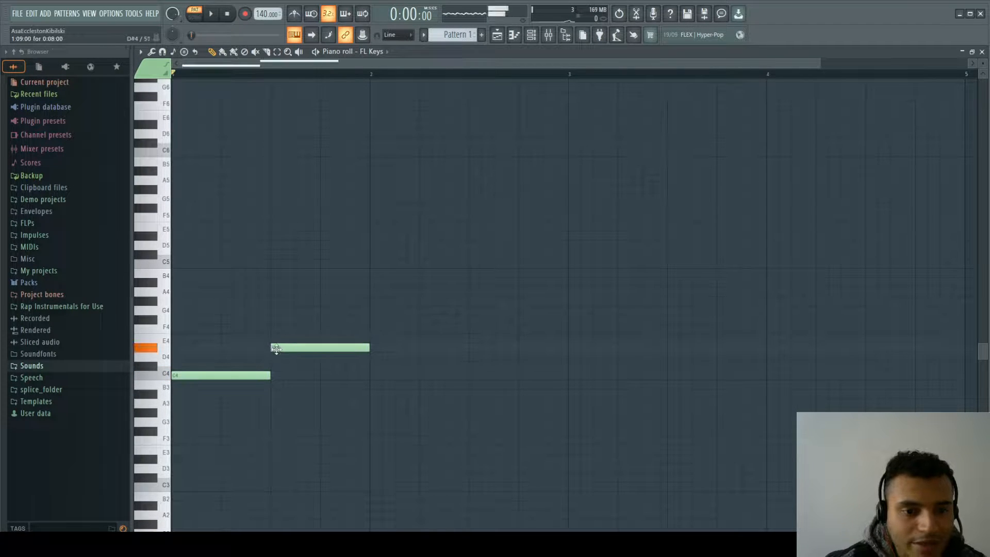
pyautogui.moveTo(303, 346); pyautogui.dragTo(304, 337)
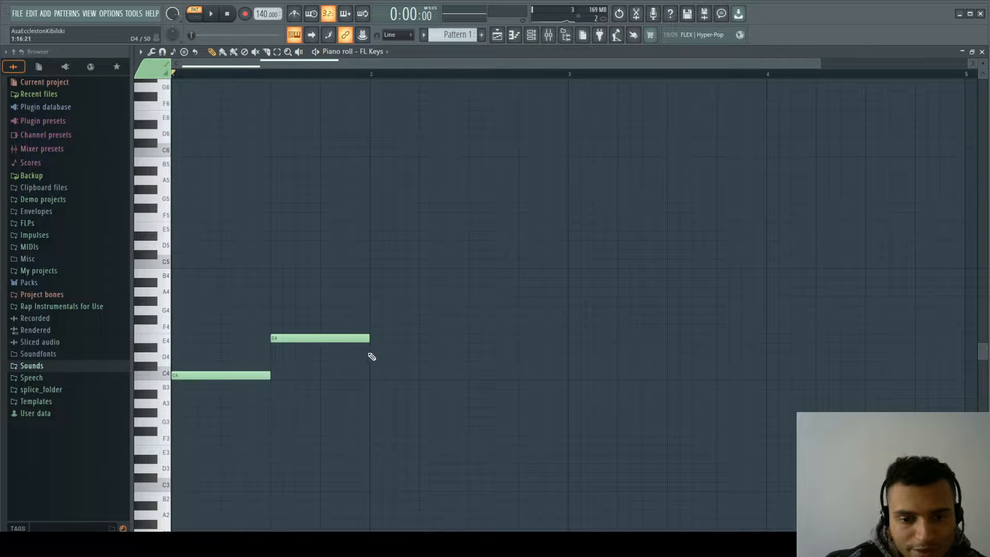
# Move the two bar 1 notes to E4 and A4, and add half-bar B4 and G4 notes in bar 2.
pyautogui.moveTo(216, 376); pyautogui.dragTo(213, 338)
pyautogui.moveTo(294, 338); pyautogui.dragTo(297, 312)
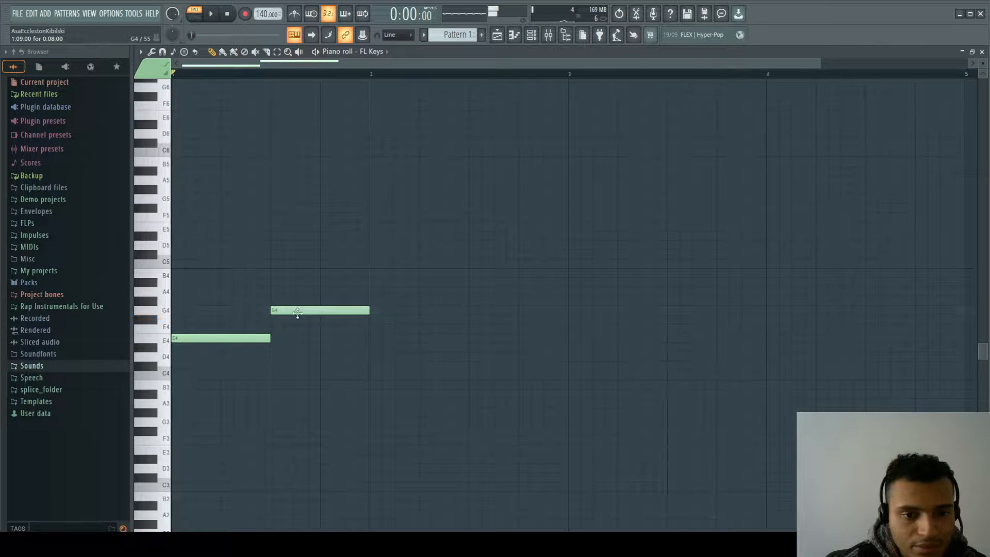
pyautogui.moveTo(335, 309); pyautogui.dragTo(335, 290)
pyautogui.click(376, 275)
pyautogui.click(489, 320)
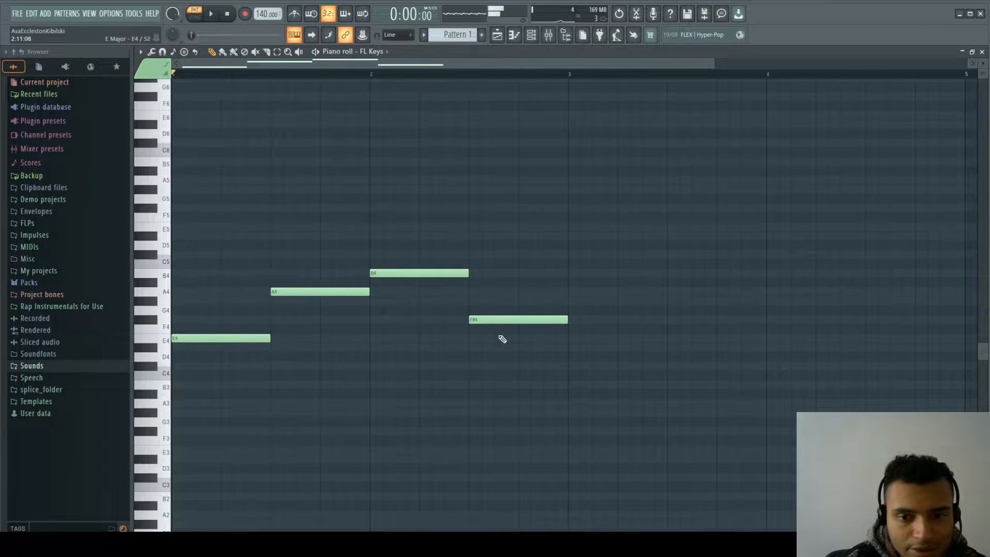
pyautogui.moveTo(496, 313); pyautogui.dragTo(497, 308)
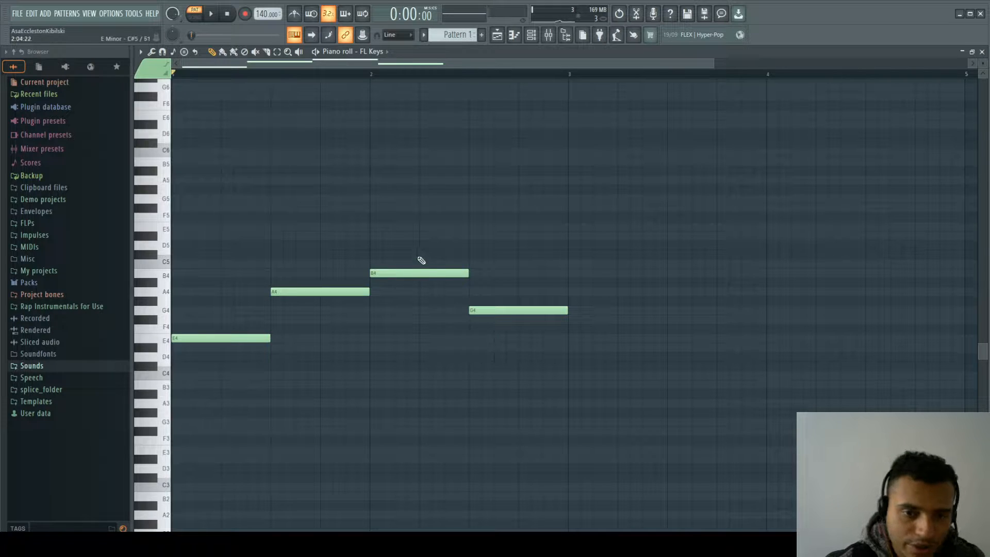
# Stack G4 and B4 notes above the opening E4 to form a chord, and play it back.
pyautogui.scroll(2, 421, 260)
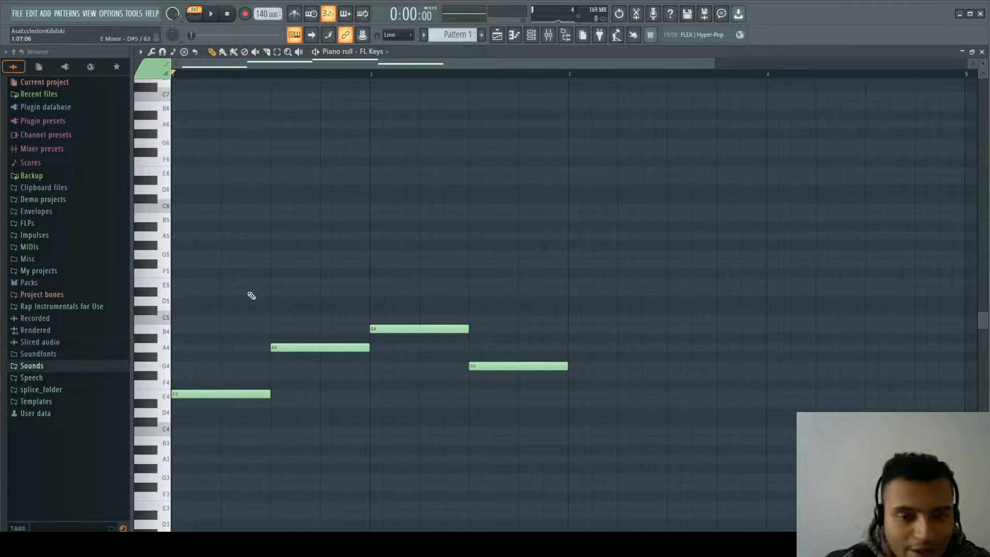
pyautogui.click(178, 367)
pyautogui.click(176, 331)
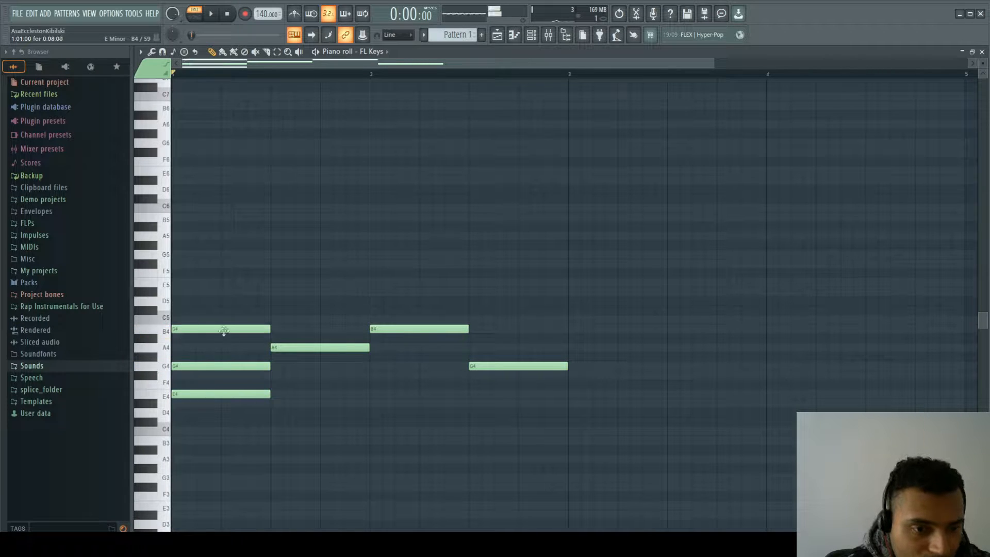
pyautogui.press('space')
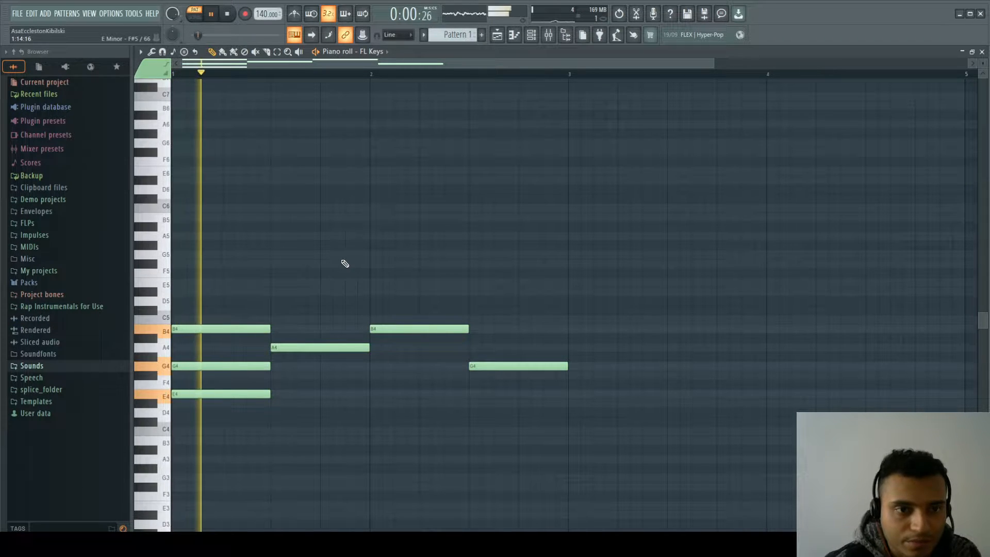
pyautogui.press('space')
# Stack C5 and E5 notes above the A4 in the second half of bar 1, and play the pattern.
pyautogui.click(279, 320)
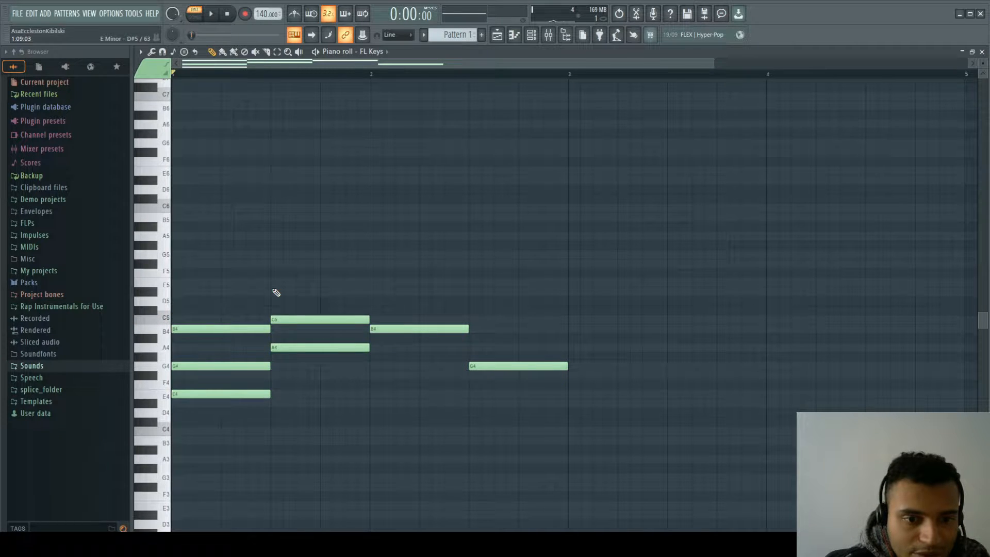
pyautogui.moveTo(276, 292); pyautogui.dragTo(309, 282)
pyautogui.press('space')
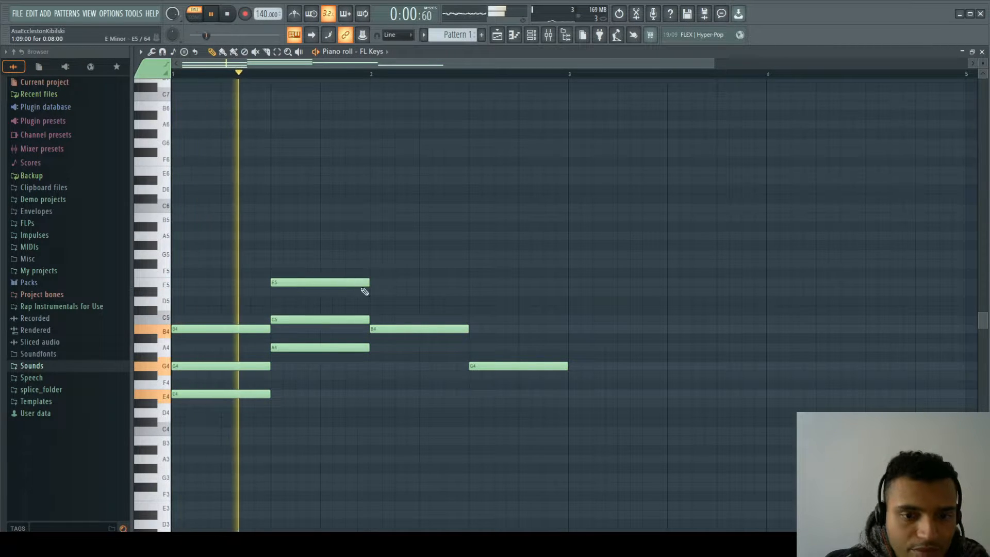
pyautogui.press('space')
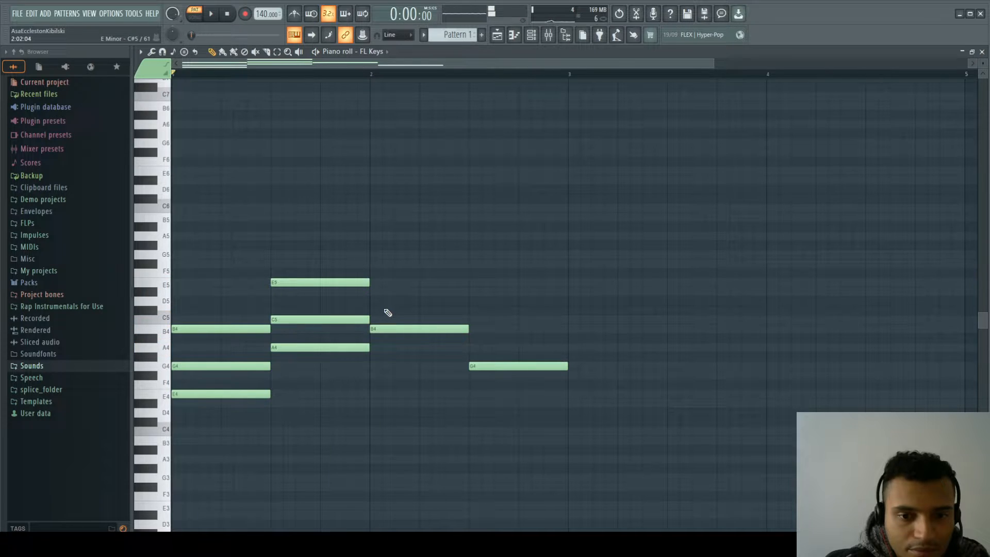
# Stack D5 and G5 notes above the B4 at the start of bar 2, and check the chord in playback.
pyautogui.click(374, 282)
pyautogui.moveTo(385, 283)
pyautogui.mouseDown()
pyautogui.moveTo(385, 300)
pyautogui.moveTo(414, 283)
pyautogui.mouseUp()
pyautogui.click(376, 272)
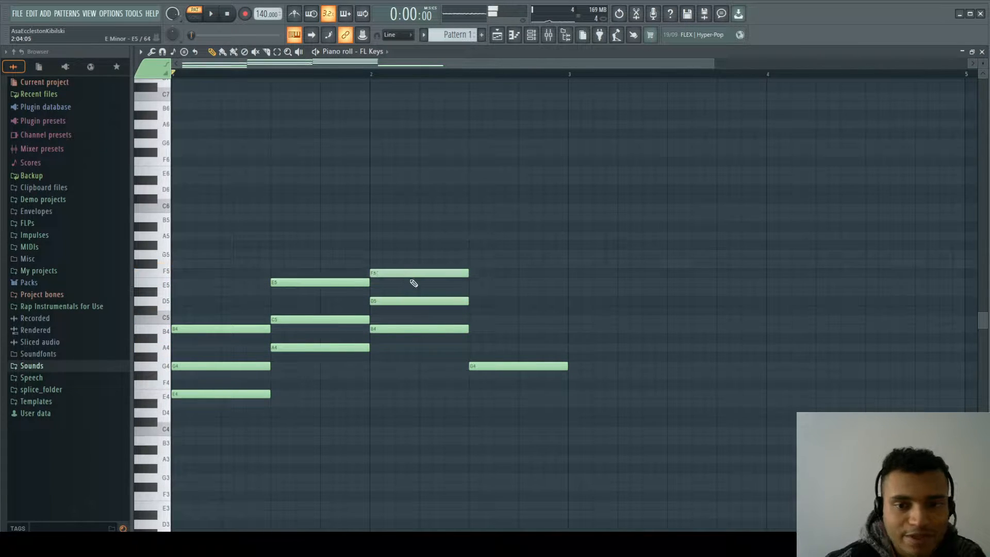
pyautogui.press('space')
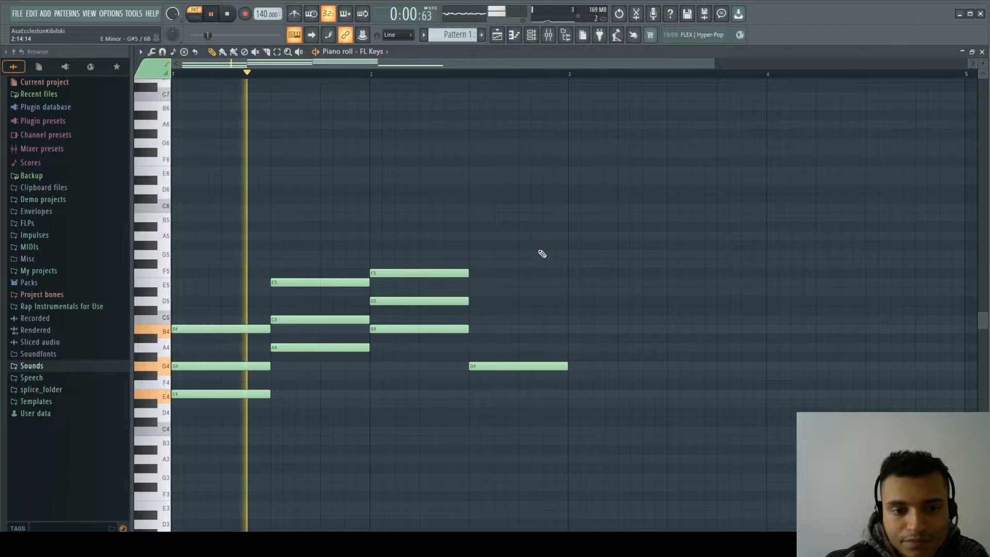
pyautogui.press('space')
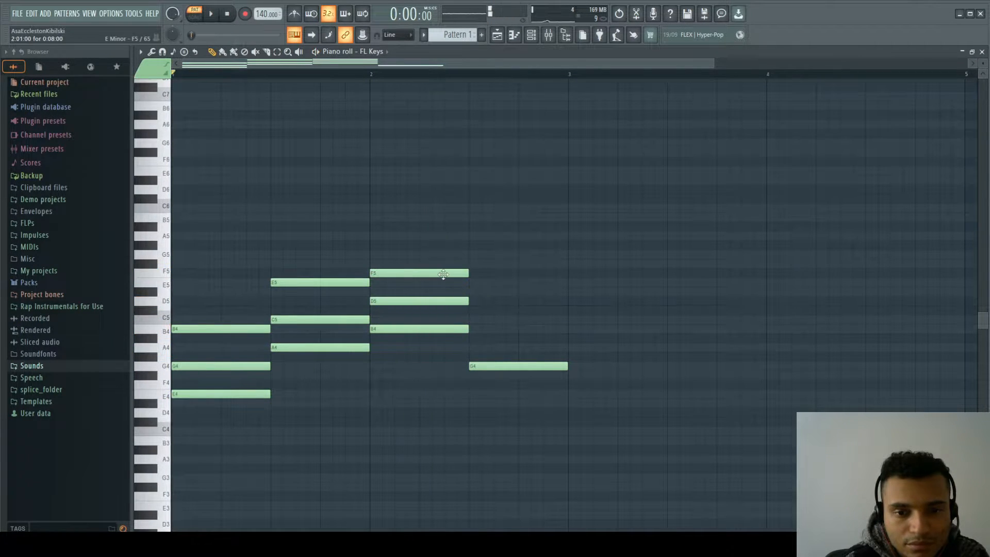
pyautogui.moveTo(442, 271); pyautogui.dragTo(456, 252)
pyautogui.press('space')
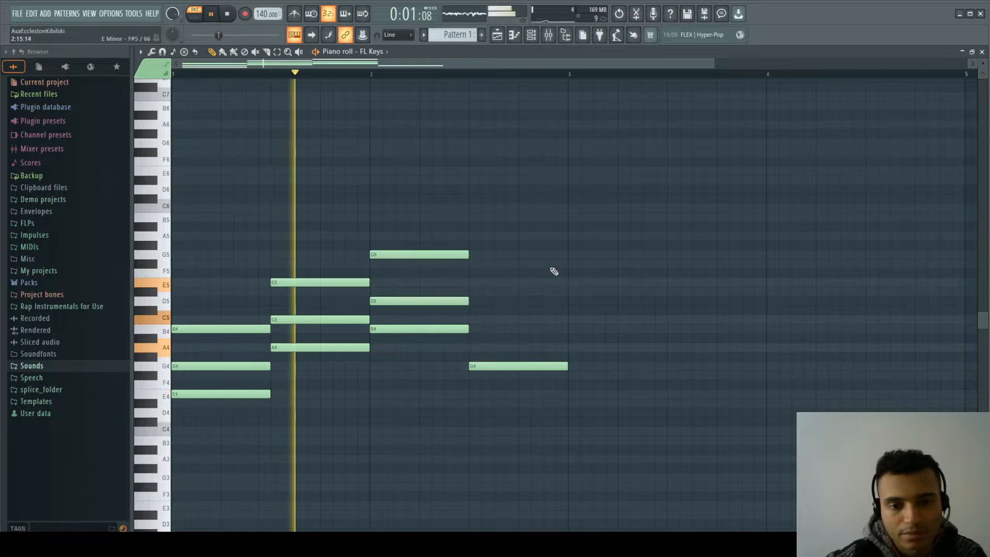
pyautogui.press('space')
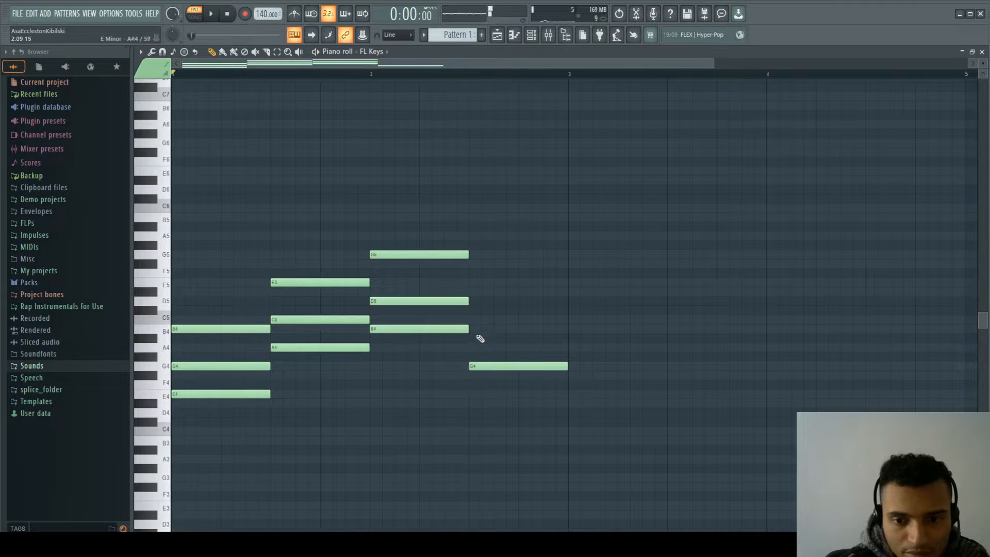
# Stack B4 and D5 notes above the final G4 in bar 2, and play back the full chord progression.
pyautogui.click(496, 330)
pyautogui.moveTo(475, 295); pyautogui.dragTo(477, 283)
pyautogui.press('space')
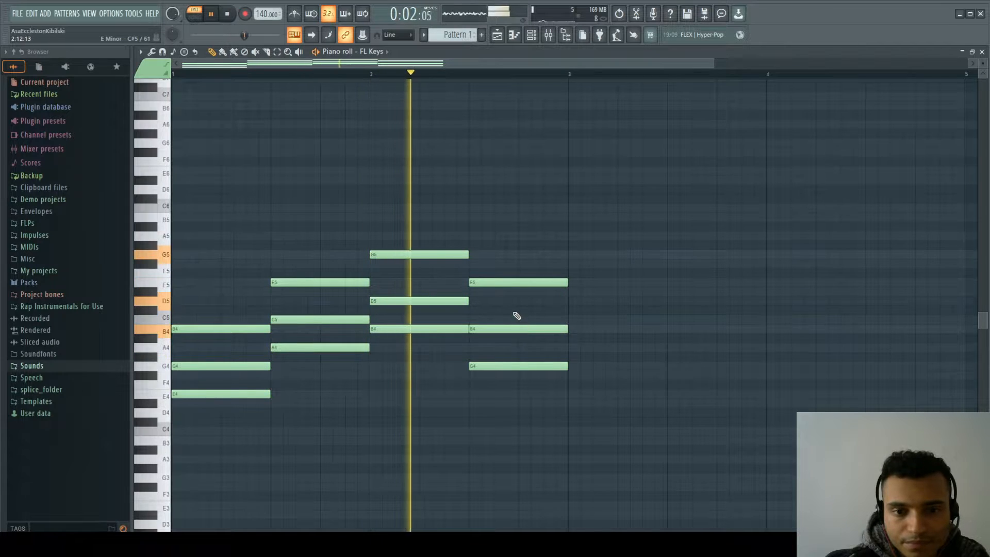
pyautogui.press('space')
pyautogui.moveTo(510, 285); pyautogui.dragTo(506, 303)
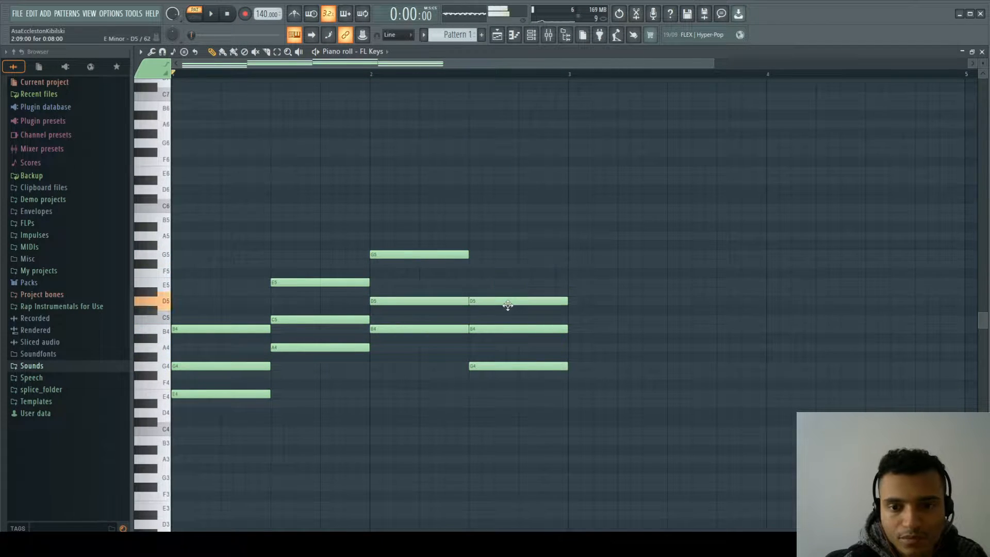
pyautogui.press('space')
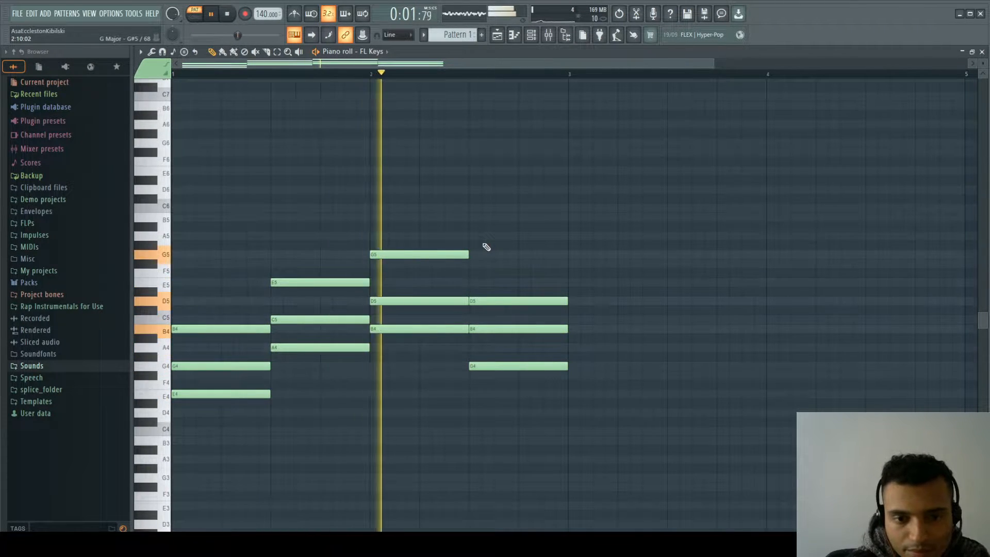
pyautogui.press('space')
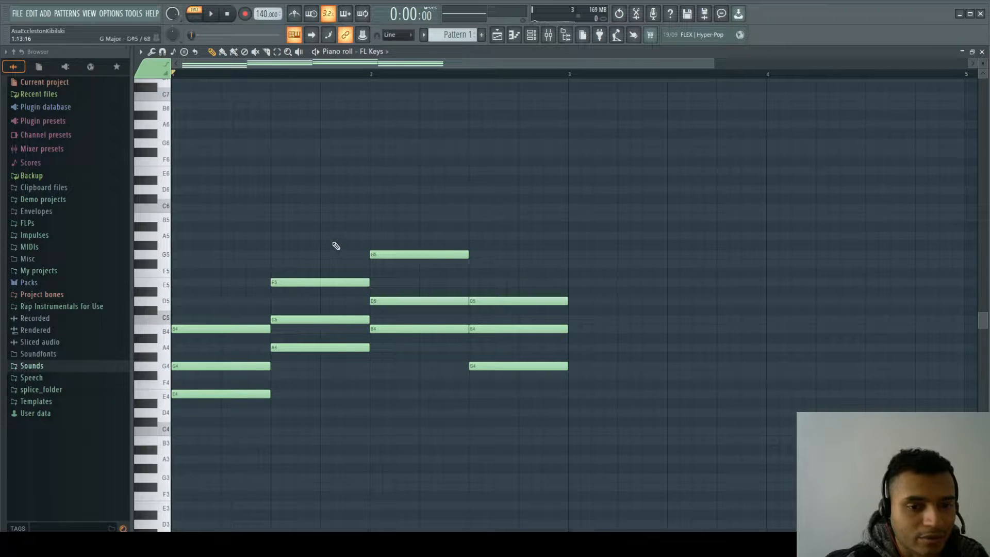
pyautogui.press('space')
pyautogui.press('space')
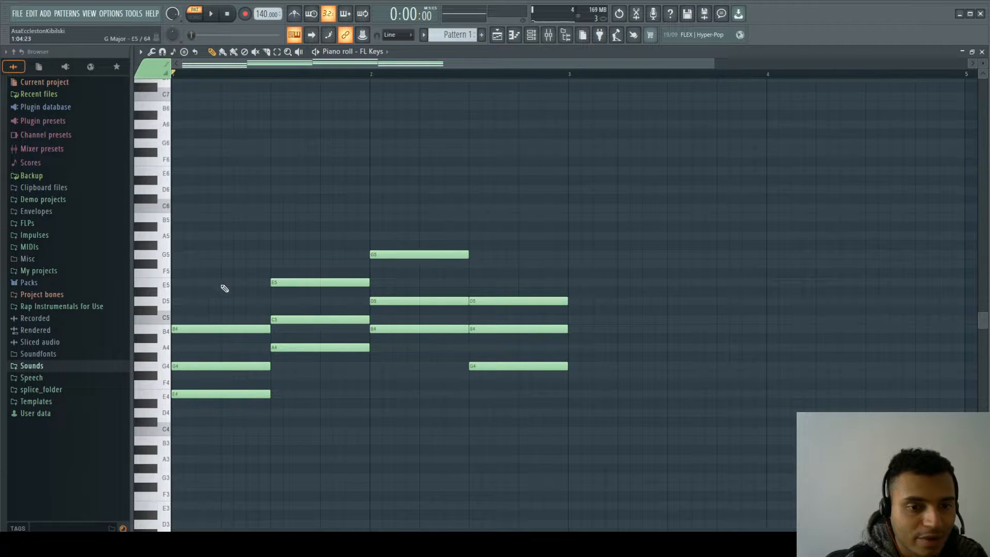
# Audition the individual chords of the FL Keys progression in bars 1 and 2.
pyautogui.keyDown('alt'); pyautogui.rightClick(218, 285); pyautogui.keyUp('alt')
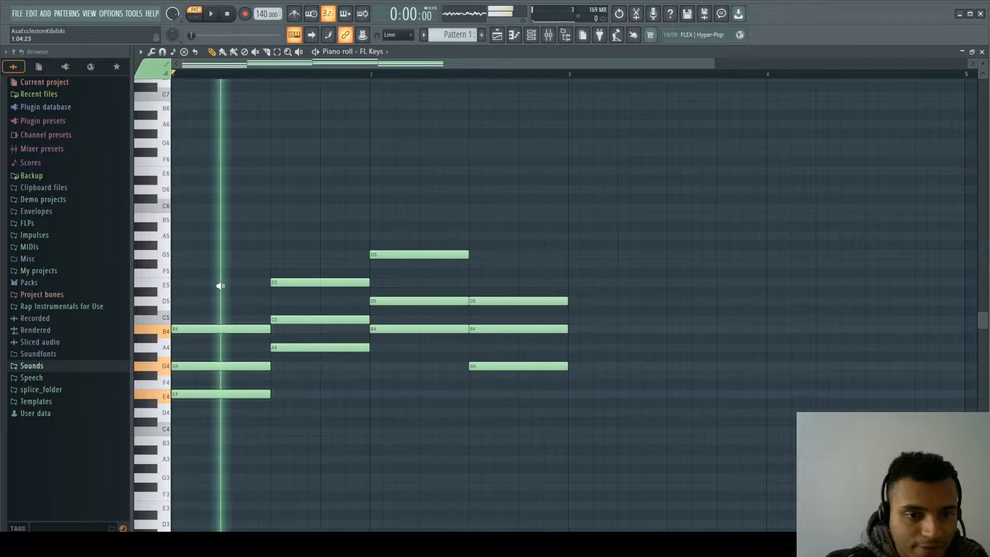
pyautogui.keyDown('alt'); pyautogui.rightClick(226, 245); pyautogui.keyUp('alt')
pyautogui.moveTo(229, 244)
pyautogui.mouseDown()
pyautogui.moveTo(333, 249)
pyautogui.moveTo(327, 274)
pyautogui.moveTo(267, 276)
pyautogui.moveTo(330, 260)
pyautogui.mouseUp()
pyautogui.keyDown('alt'); pyautogui.rightClick(519, 261); pyautogui.keyUp('alt')
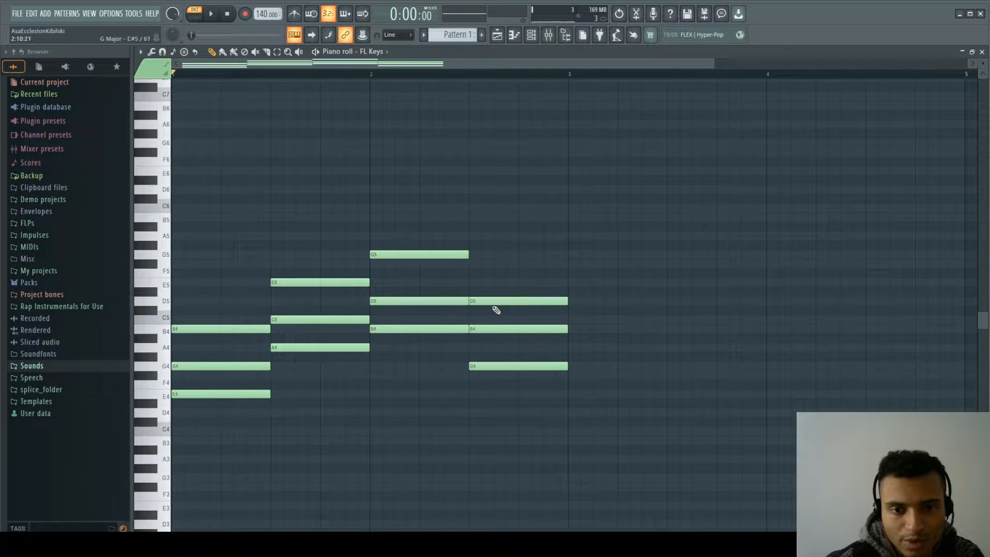
pyautogui.press('space')
pyautogui.press('space')
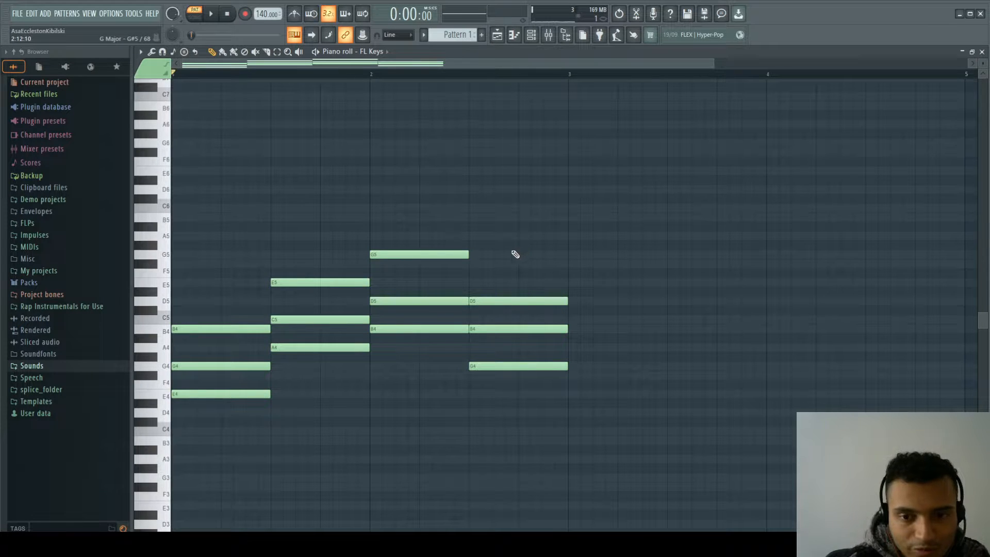
pyautogui.moveTo(515, 255); pyautogui.dragTo(506, 265)
pyautogui.moveTo(420, 229); pyautogui.dragTo(506, 248)
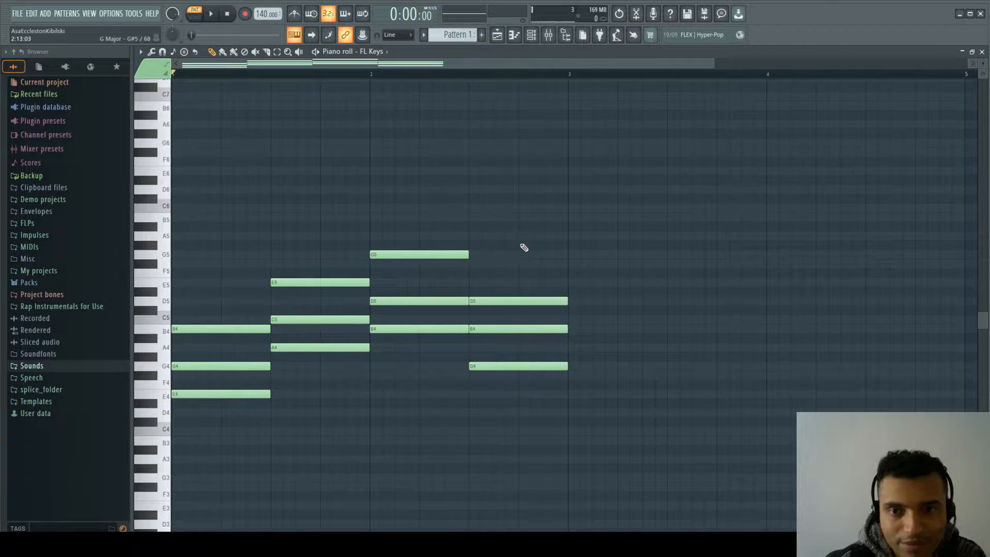
# Copy all the chord notes from the FL Keys piano roll and paste them into the GMS channel's piano roll.
pyautogui.hotkey('ctrl', 'a')
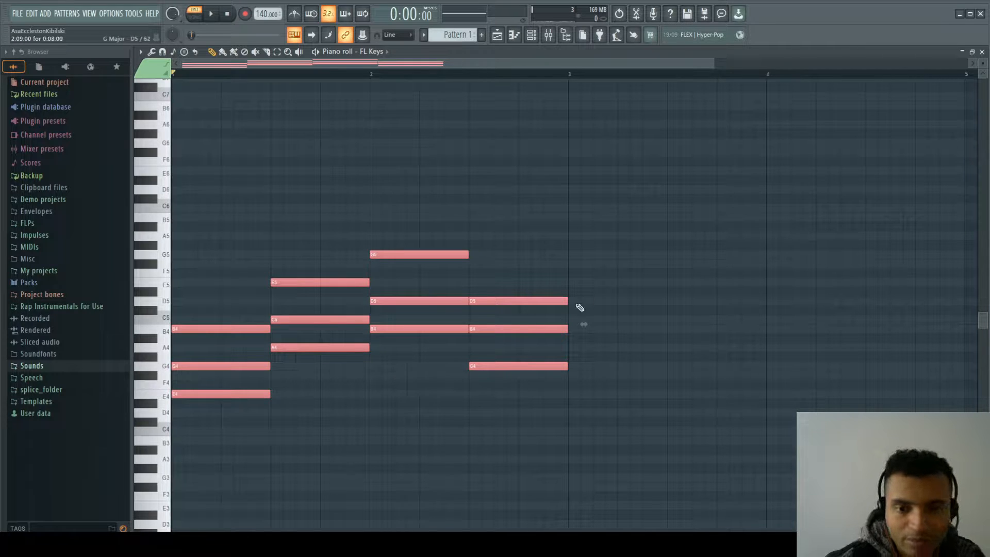
pyautogui.click(469, 192)
pyautogui.click(983, 52)
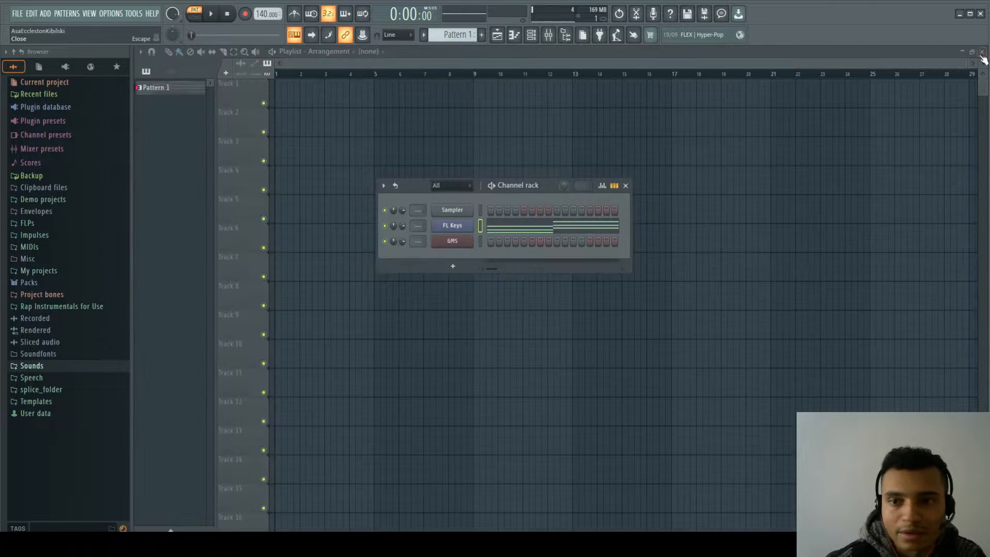
pyautogui.rightClick(471, 243)
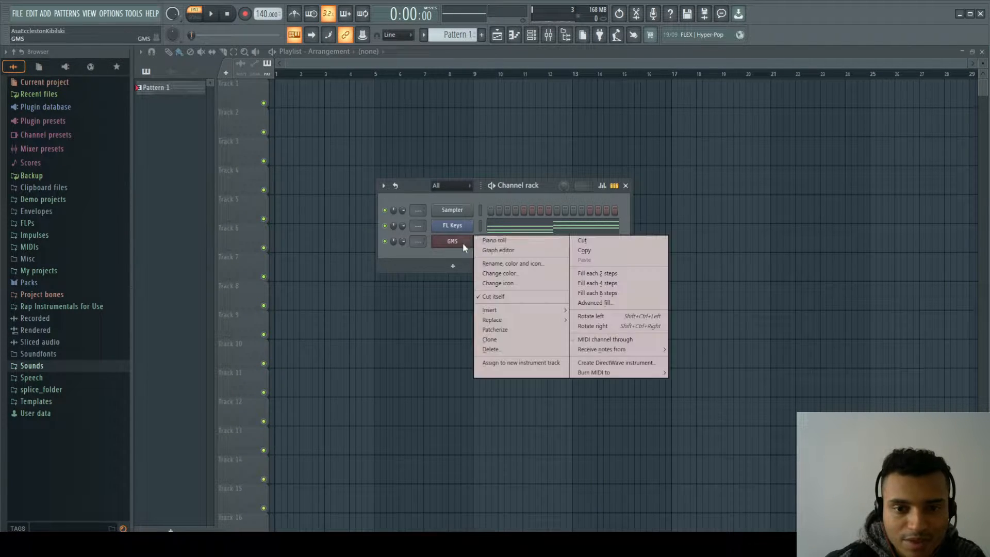
pyautogui.click(501, 241)
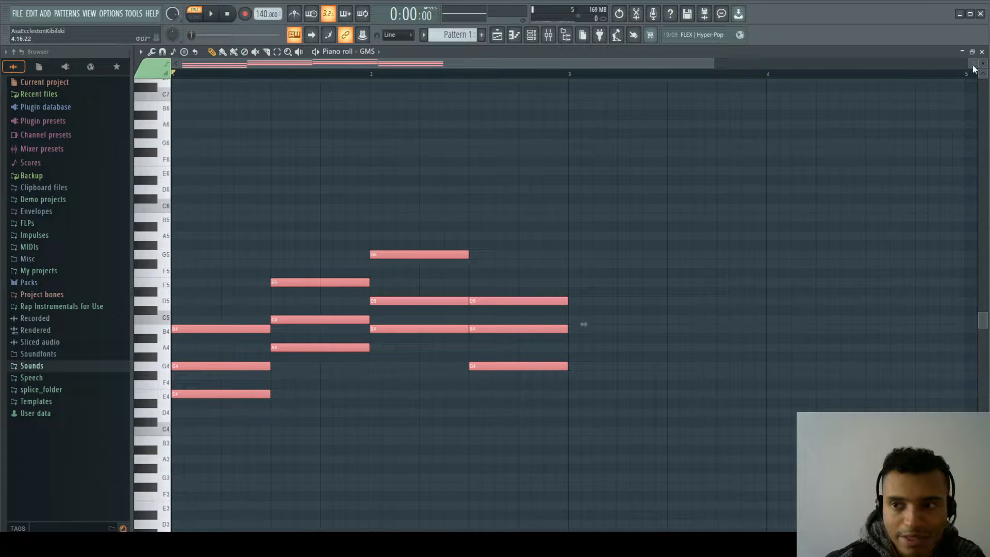
pyautogui.click(982, 52)
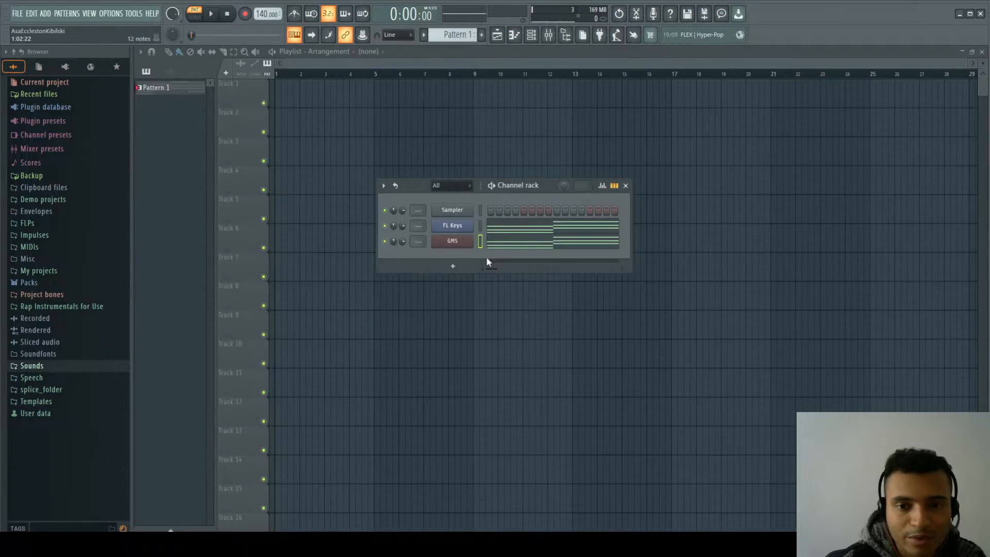
# Check the chords in the GMS piano roll and play the pattern with both instruments.
pyautogui.rightClick(454, 245)
pyautogui.click(501, 241)
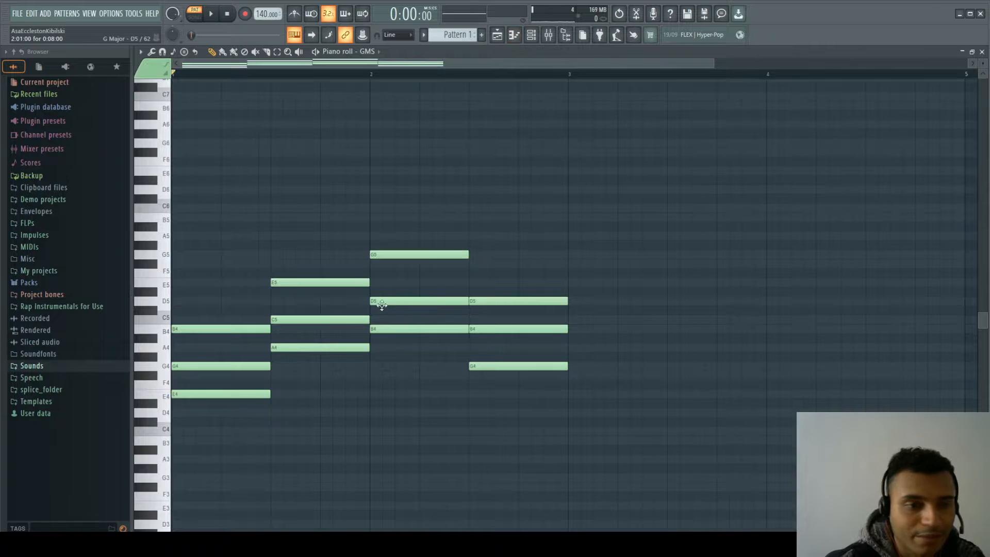
pyautogui.click(982, 52)
pyautogui.press('space')
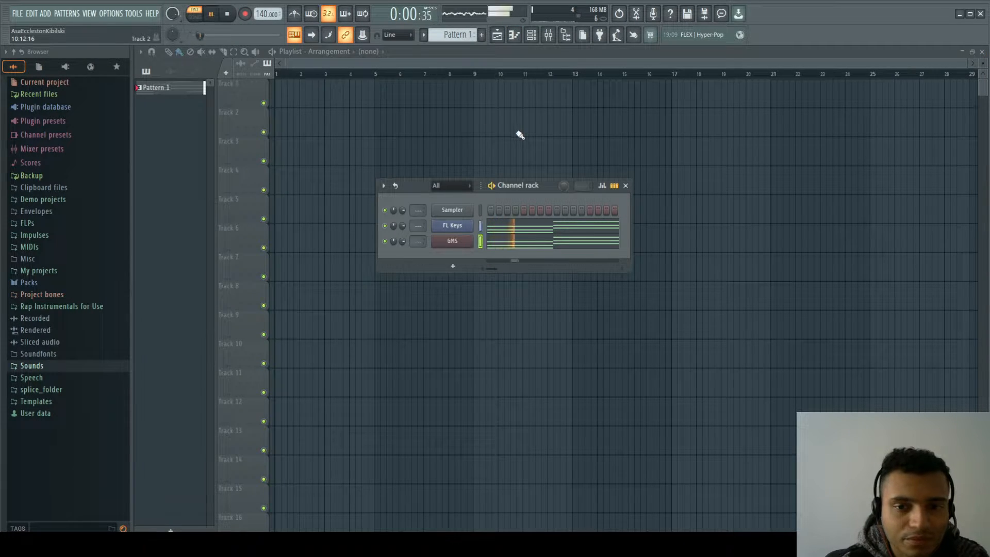
pyautogui.click(453, 242)
pyautogui.click(675, 140)
pyautogui.press('space')
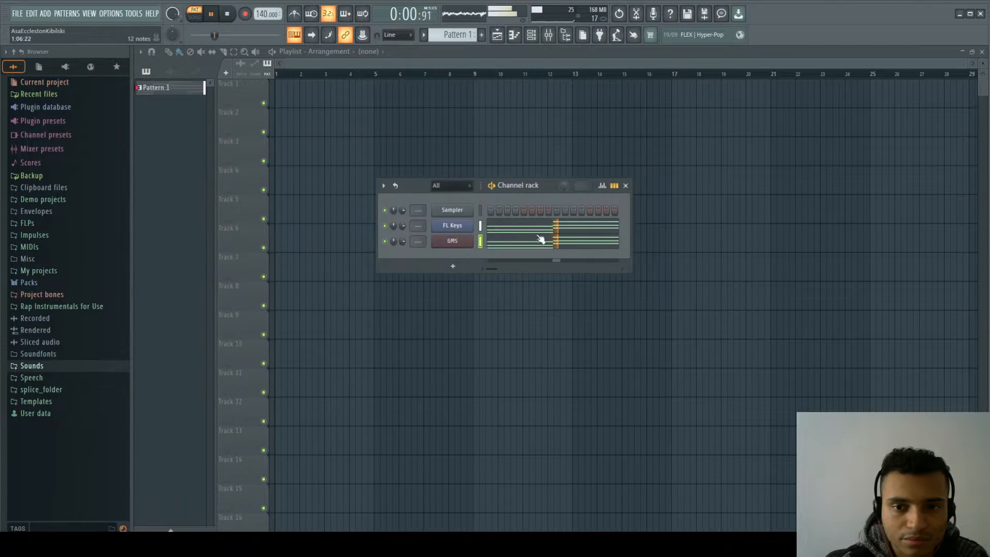
# Select all the chord notes in the FL Keys piano roll and set the project tempo to 124 BPM.
pyautogui.click(516, 235)
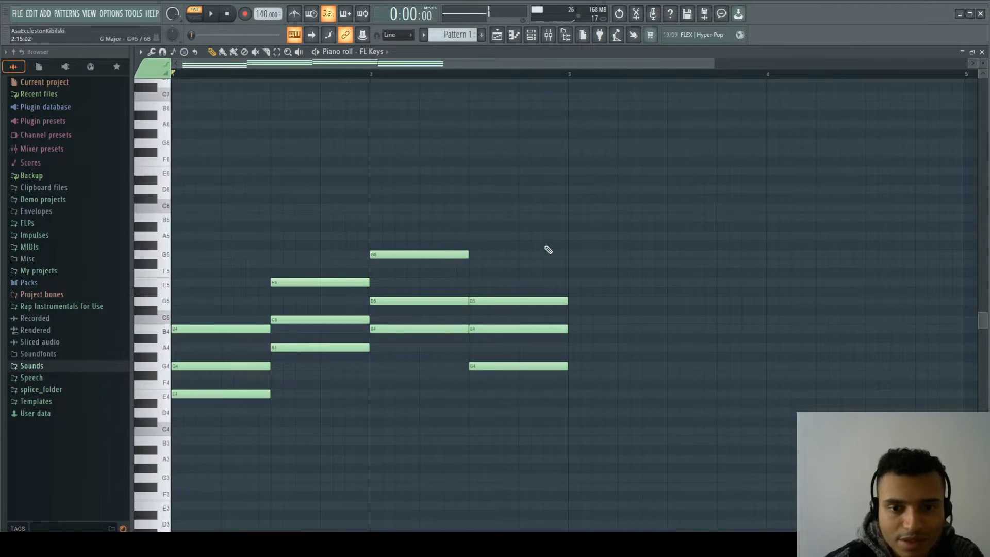
pyautogui.moveTo(601, 191); pyautogui.dragTo(172, 431)
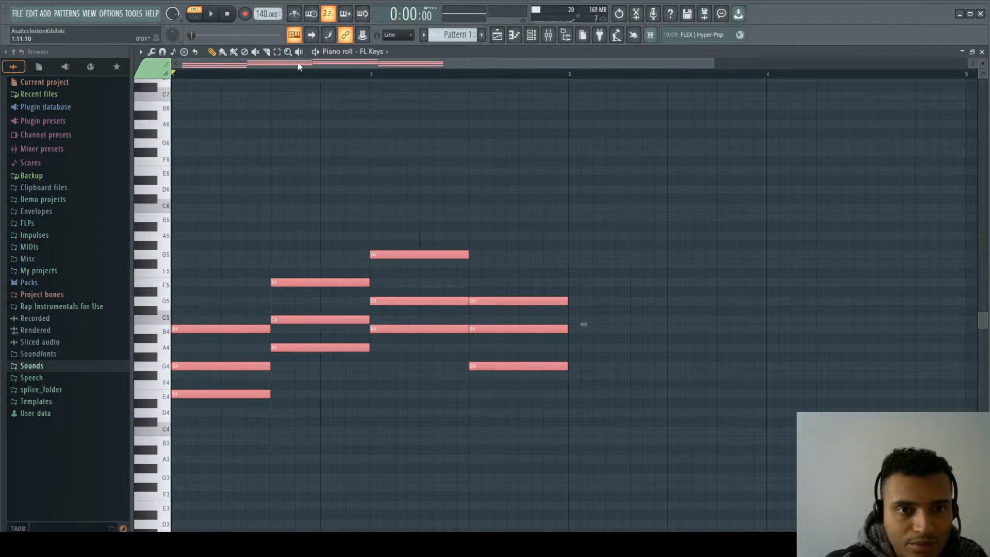
pyautogui.moveTo(260, 13); pyautogui.dragTo(261, 31)
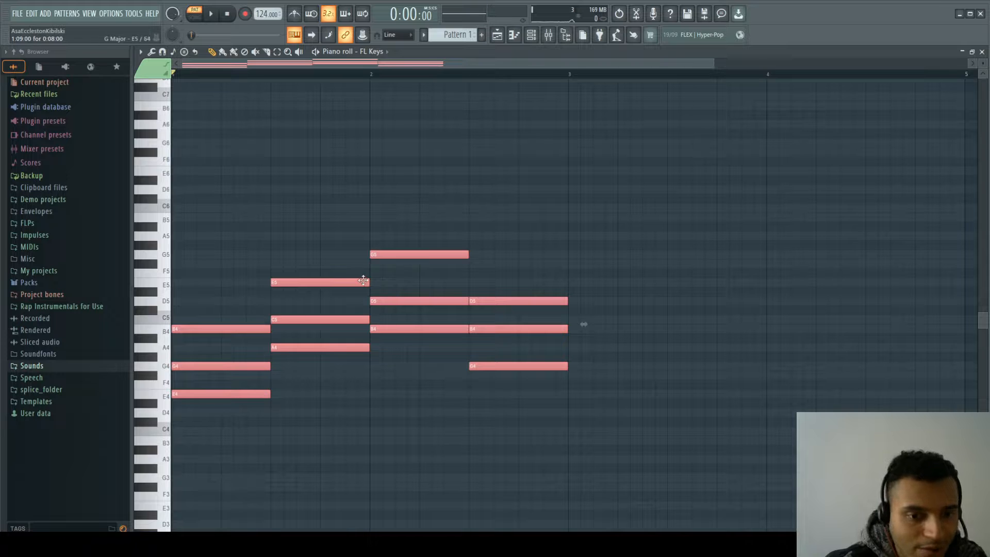
# Turn each FL Keys chord into three short repeated hits with gaps between them, and play back the pattern.
pyautogui.moveTo(469, 254)
pyautogui.mouseDown()
pyautogui.moveTo(393, 257)
pyautogui.moveTo(449, 254)
pyautogui.mouseUp()
pyautogui.click(518, 198)
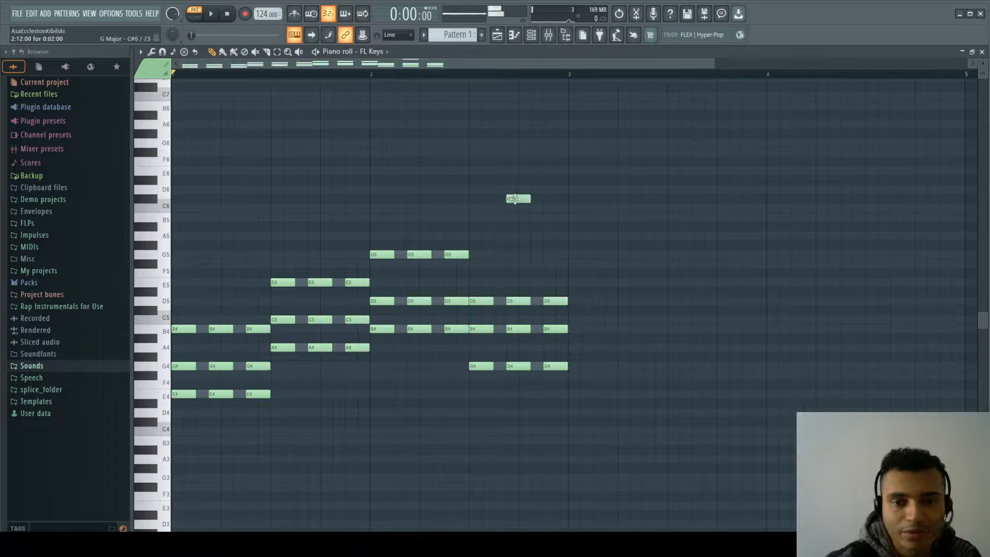
pyautogui.rightClick(518, 198)
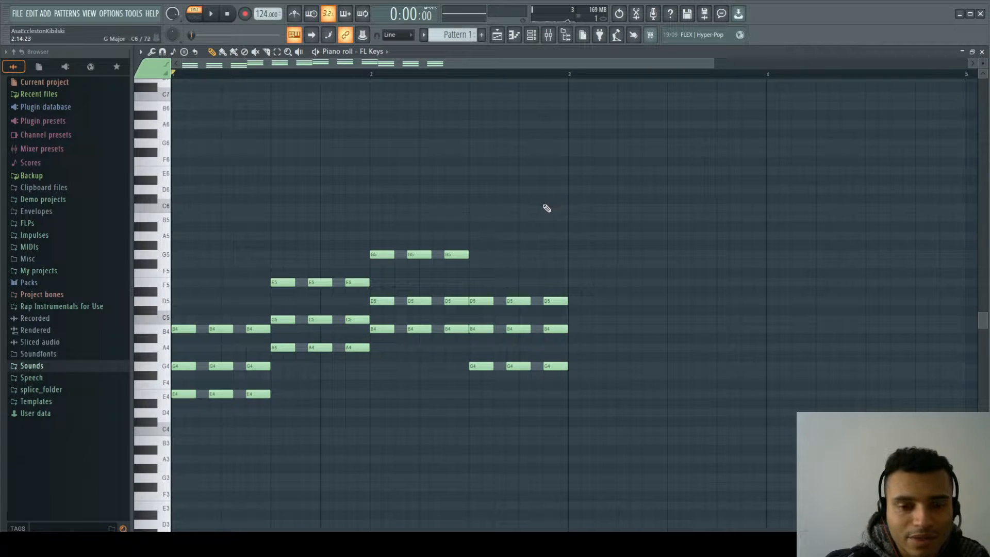
pyautogui.press('space')
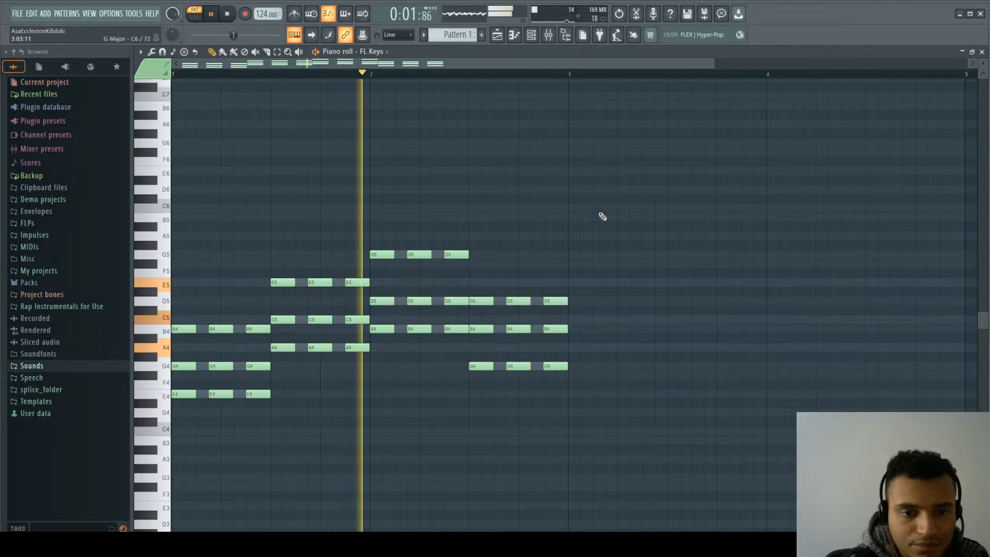
pyautogui.click(982, 52)
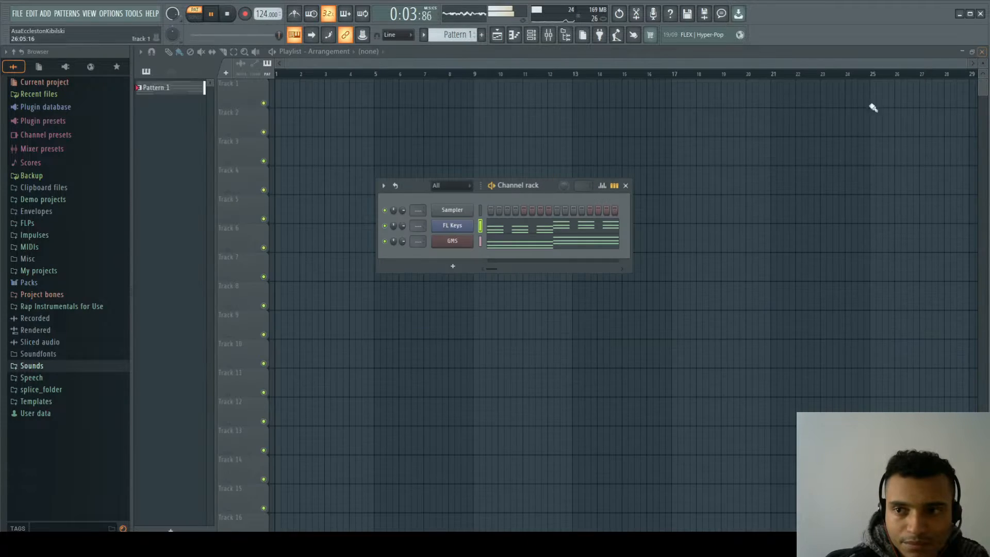
pyautogui.press('space')
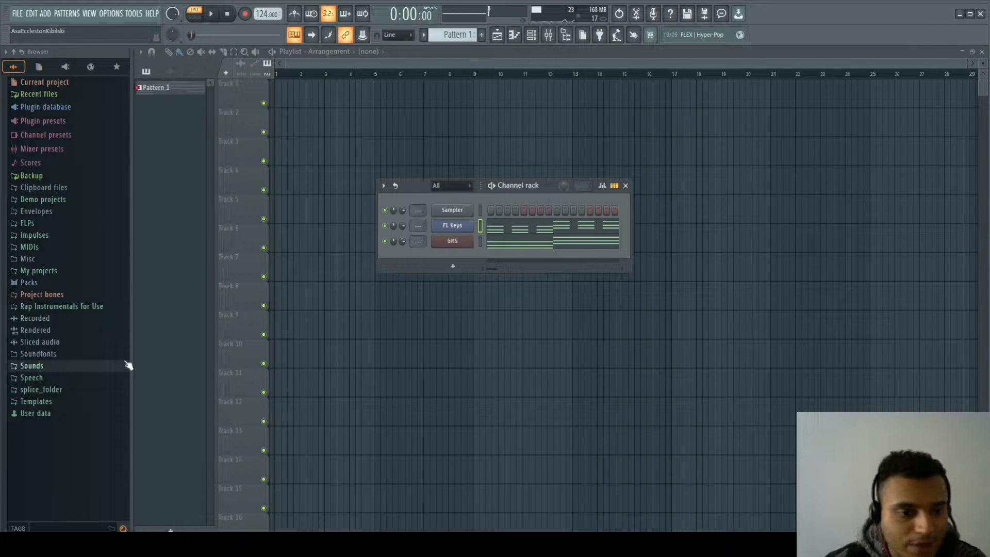
# Add the FPC 5 Kick sample from the Drums pack as a new channel named Kick.
pyautogui.click(31, 282)
pyautogui.click(40, 295)
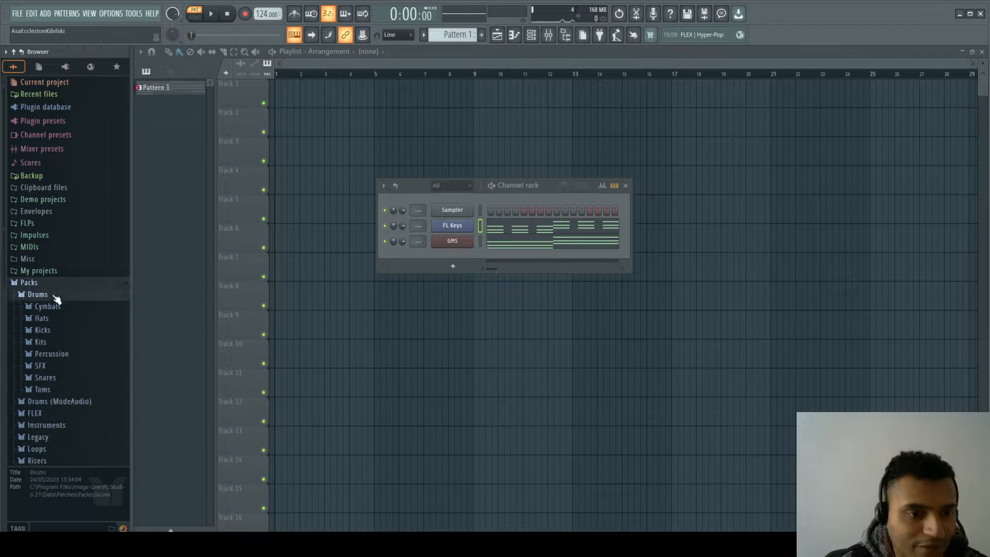
pyautogui.click(52, 330)
pyautogui.click(58, 325)
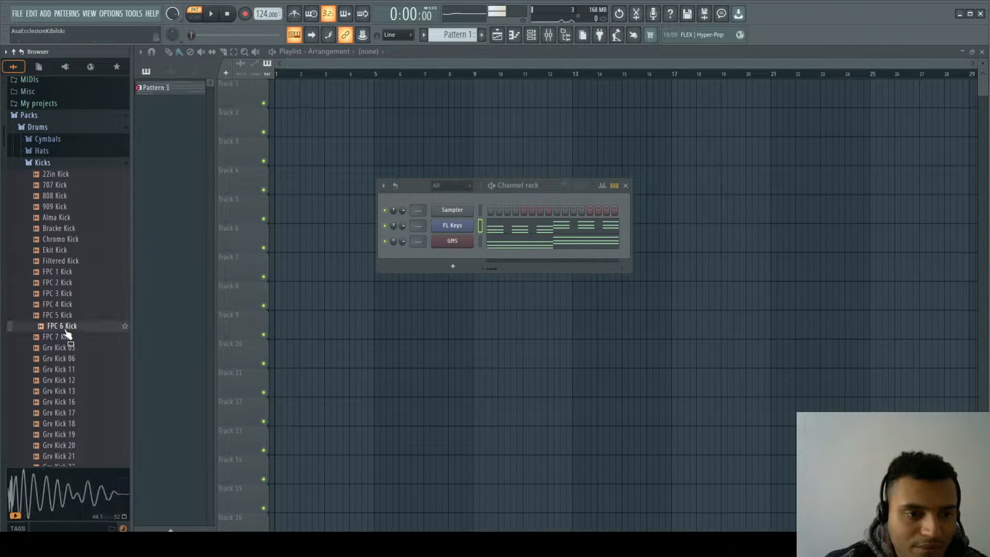
pyautogui.moveTo(61, 315); pyautogui.dragTo(459, 258)
pyautogui.write('ck')
pyautogui.press('Return')
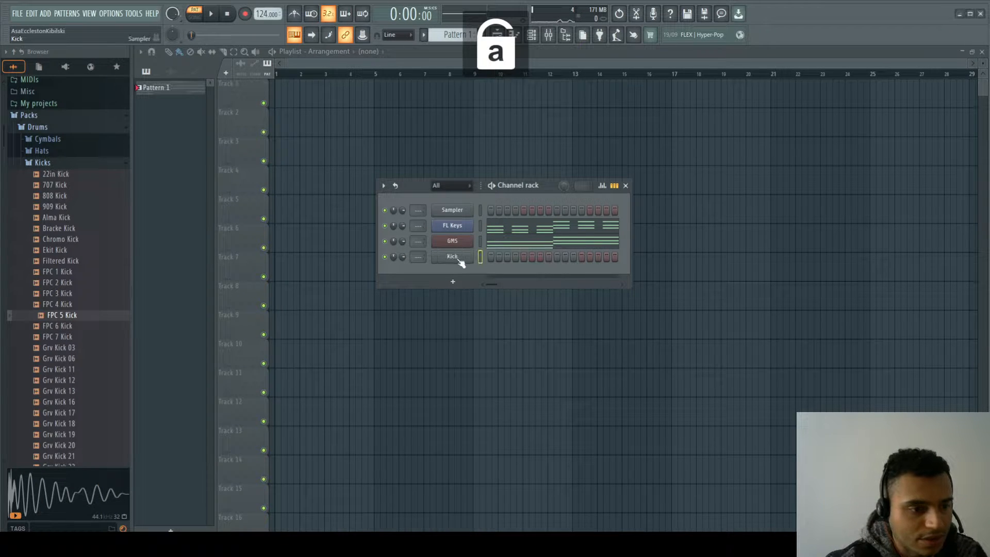
# Place a C5 kick note on each of the four beats of bar 1 in the Kick piano roll.
pyautogui.rightClick(470, 258)
pyautogui.click(495, 256)
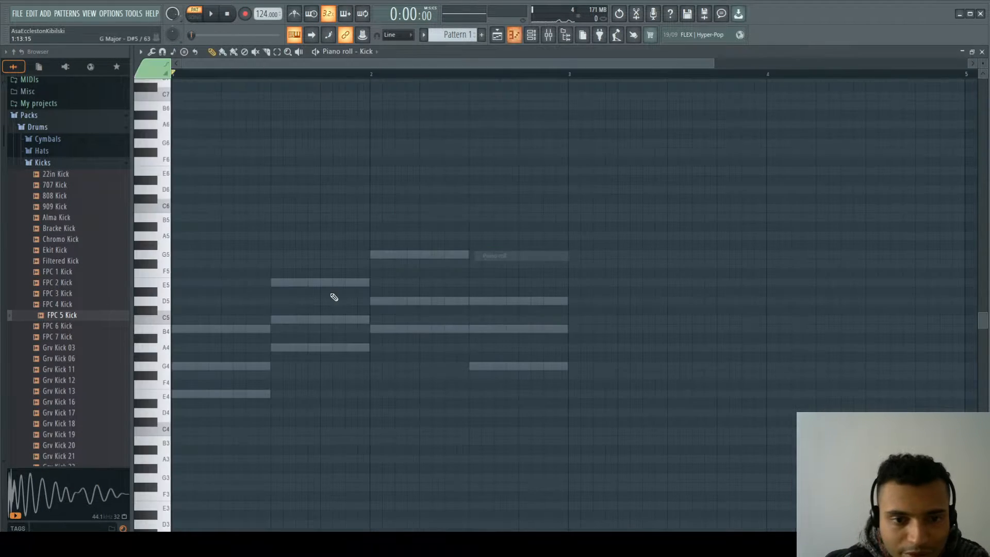
pyautogui.click(177, 320)
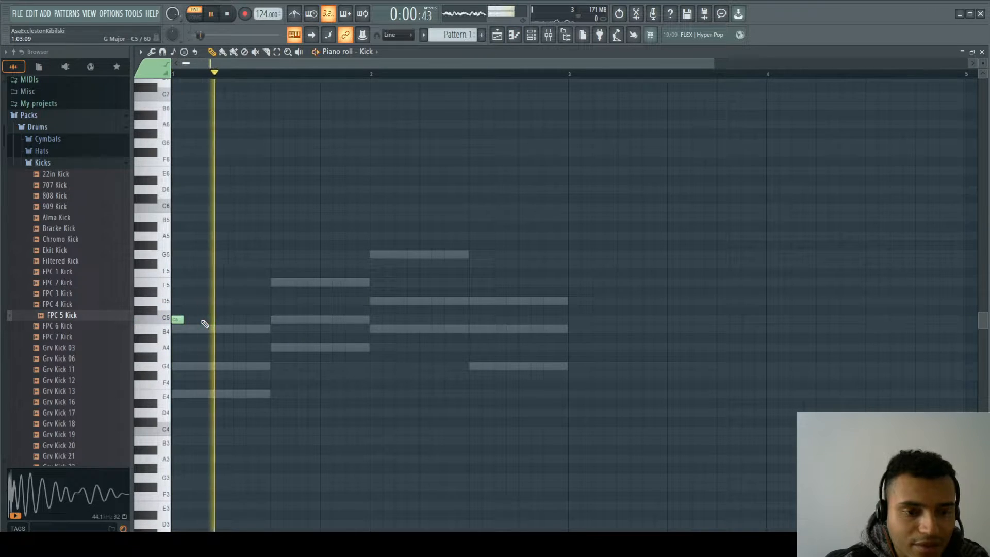
pyautogui.click(202, 320)
pyautogui.moveTo(208, 320); pyautogui.dragTo(229, 321)
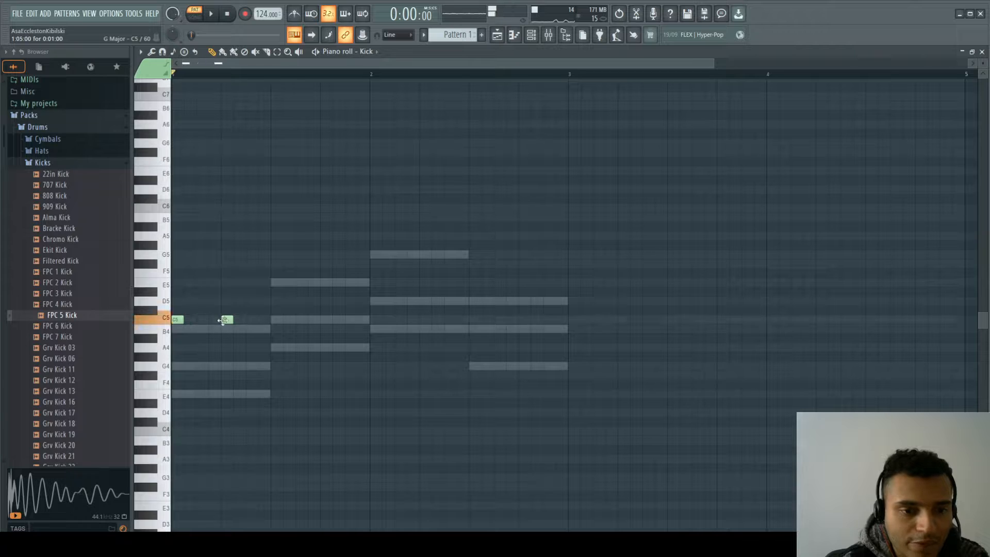
pyautogui.click(276, 320)
pyautogui.press('space')
pyautogui.click(326, 319)
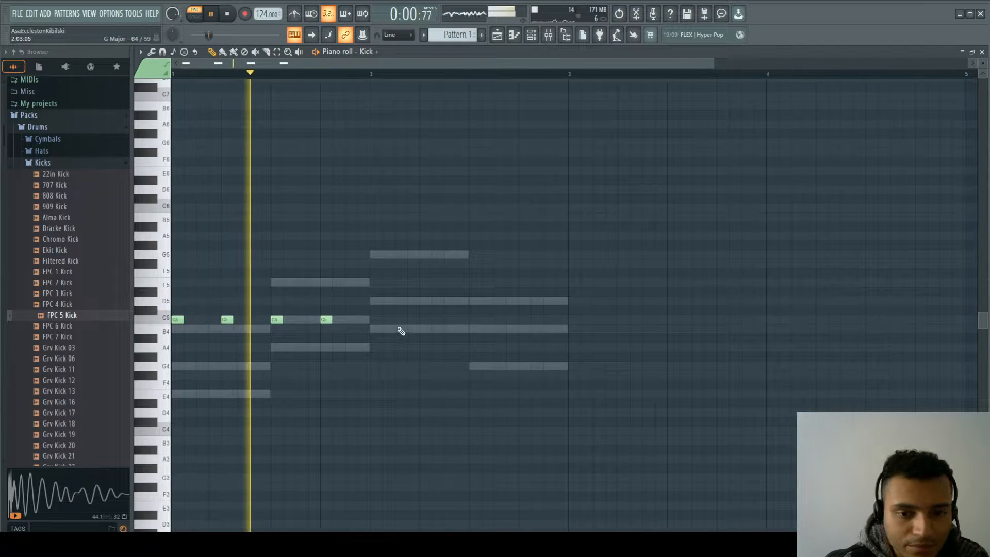
# Place C5 kick notes on all four beats of bar 2, and play back the full pattern.
pyautogui.click(376, 320)
pyautogui.press('space')
pyautogui.click(426, 319)
pyautogui.click(471, 319)
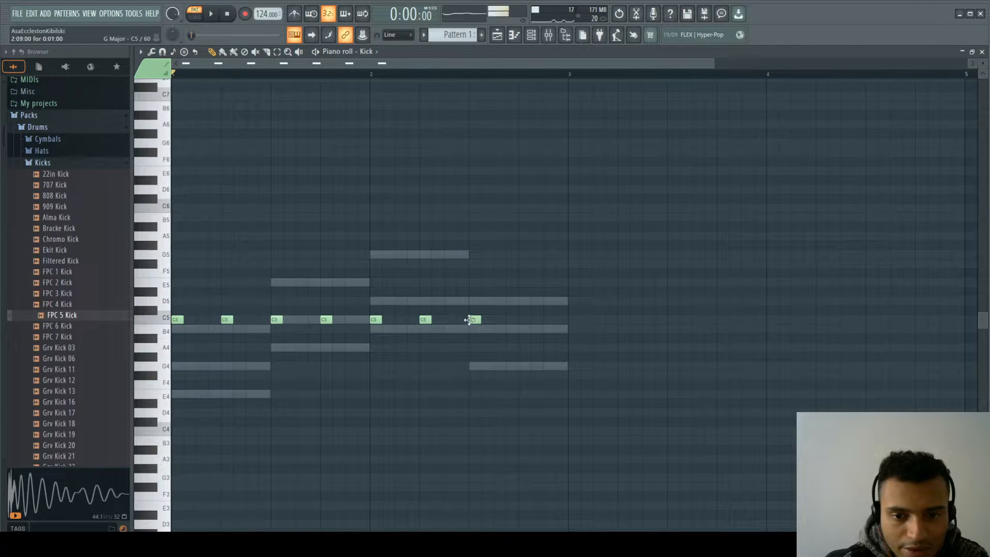
pyautogui.click(524, 319)
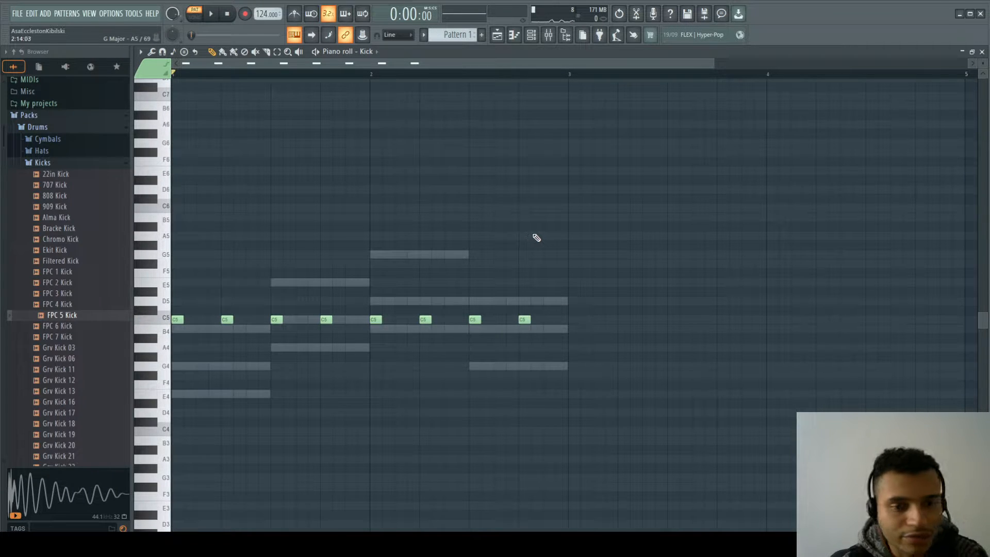
pyautogui.press('space')
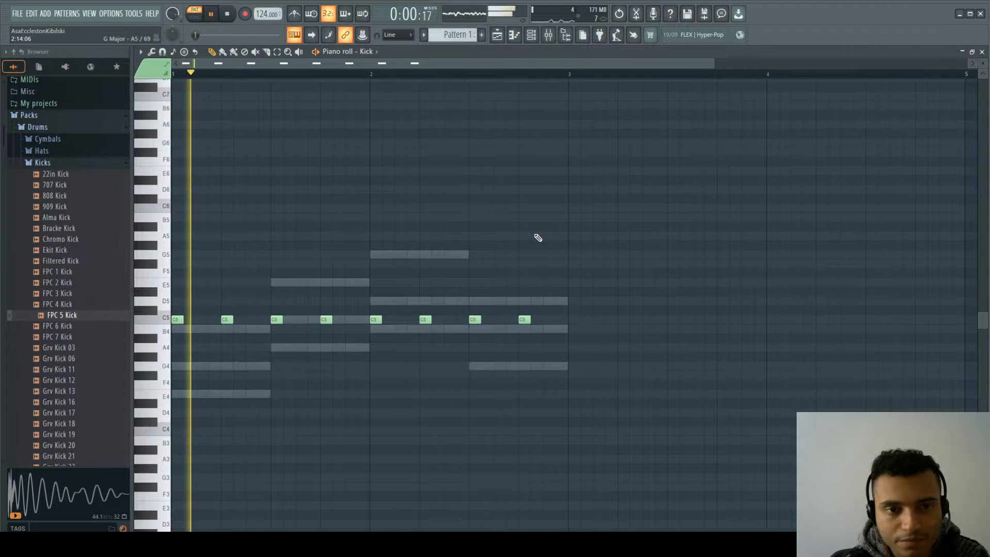
pyautogui.click(982, 52)
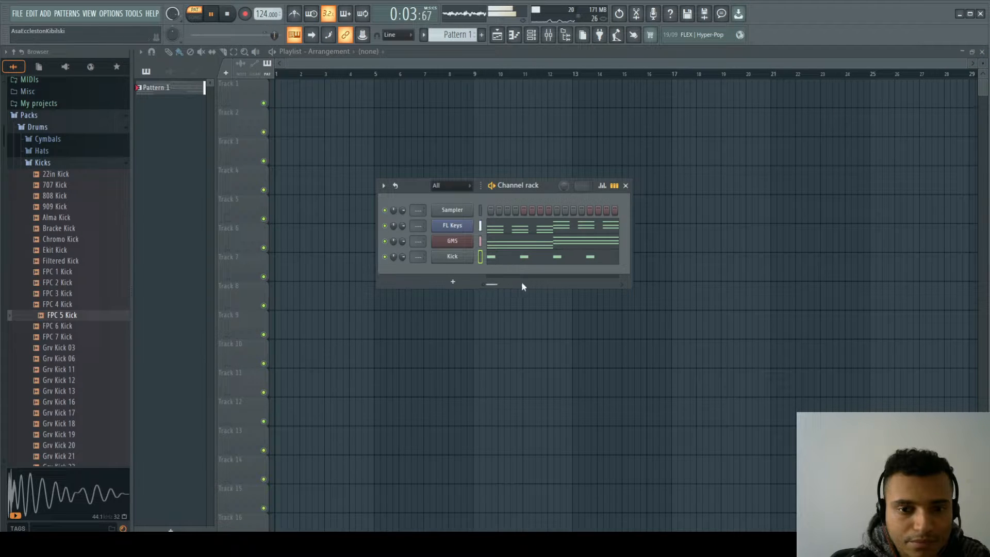
pyautogui.press('space')
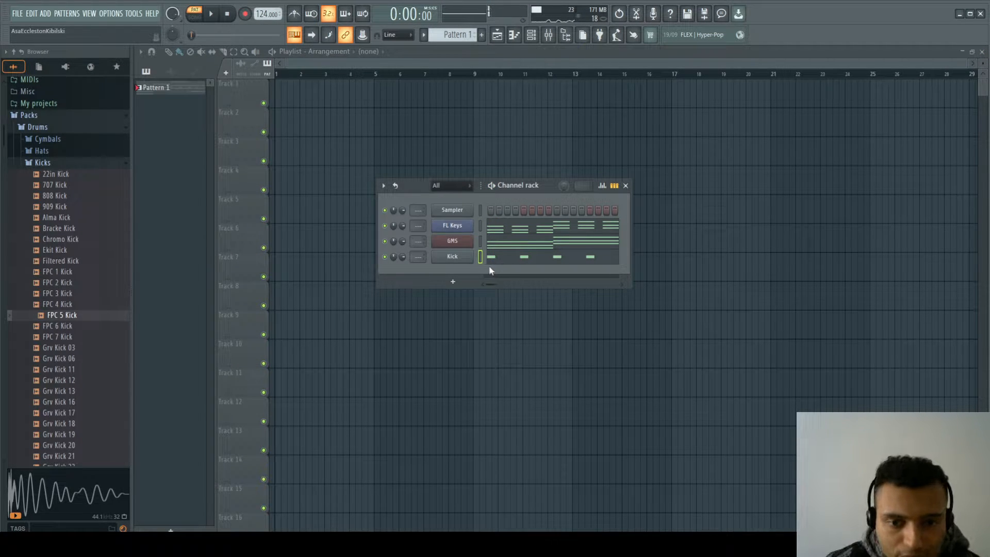
# Add a 3x Osc channel, load its Sub bass preset and audition a few notes.
pyautogui.click(46, 14)
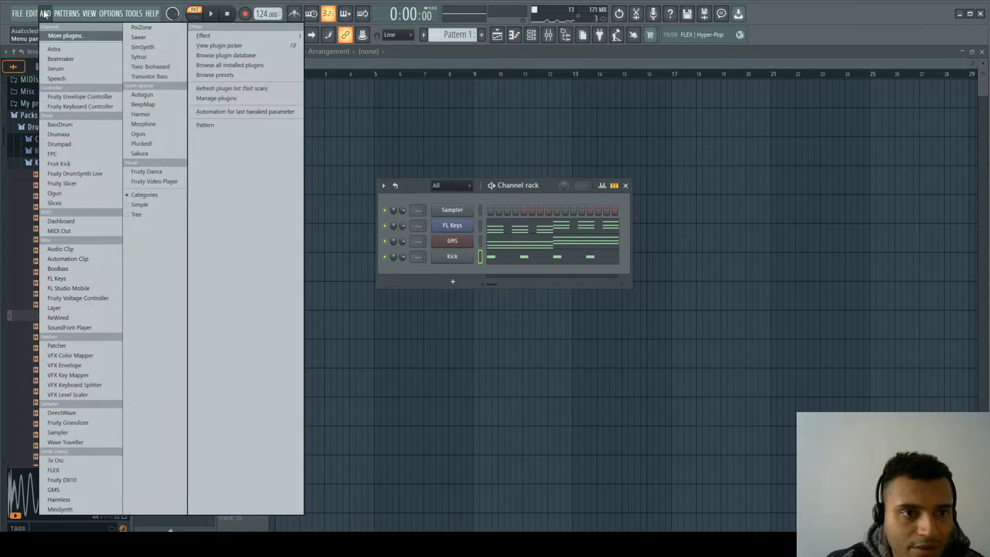
pyautogui.click(64, 463)
pyautogui.moveTo(315, 170); pyautogui.dragTo(397, 196)
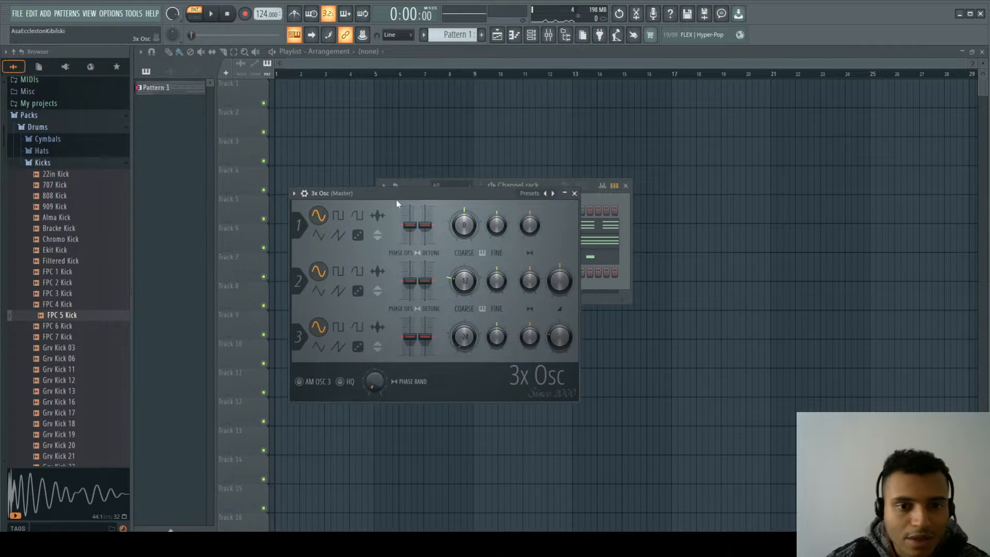
pyautogui.click(294, 193)
pyautogui.moveTo(335, 223)
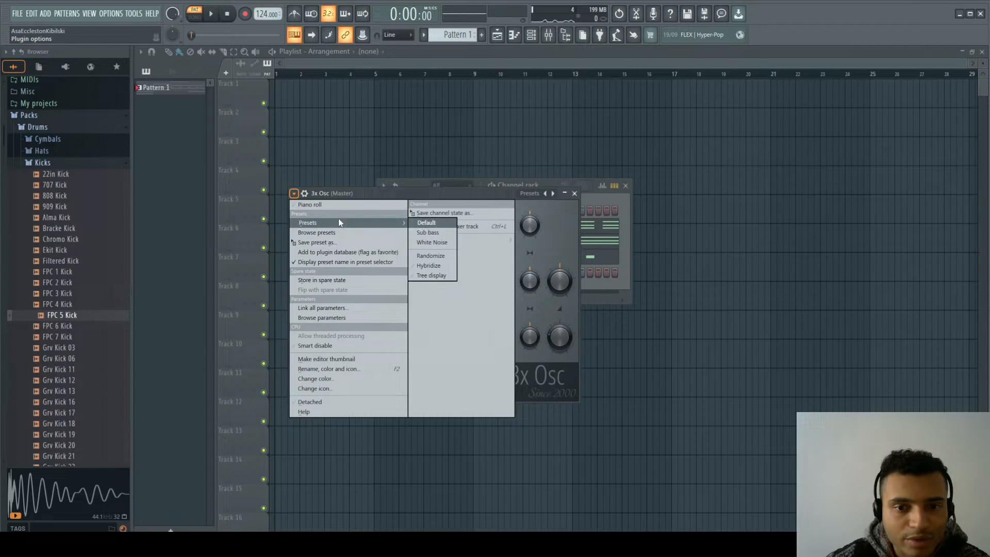
pyautogui.click(433, 233)
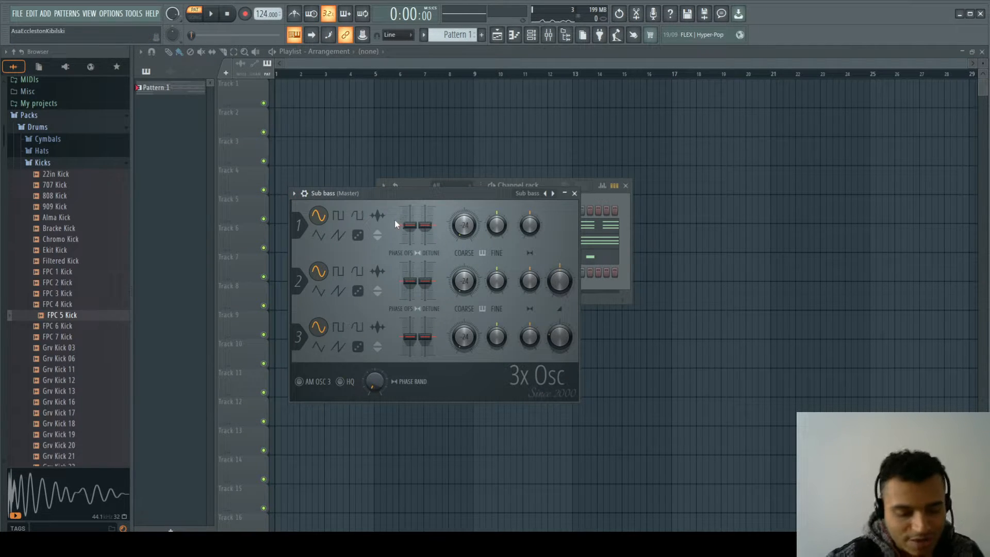
pyautogui.press('q')
pyautogui.press('n')
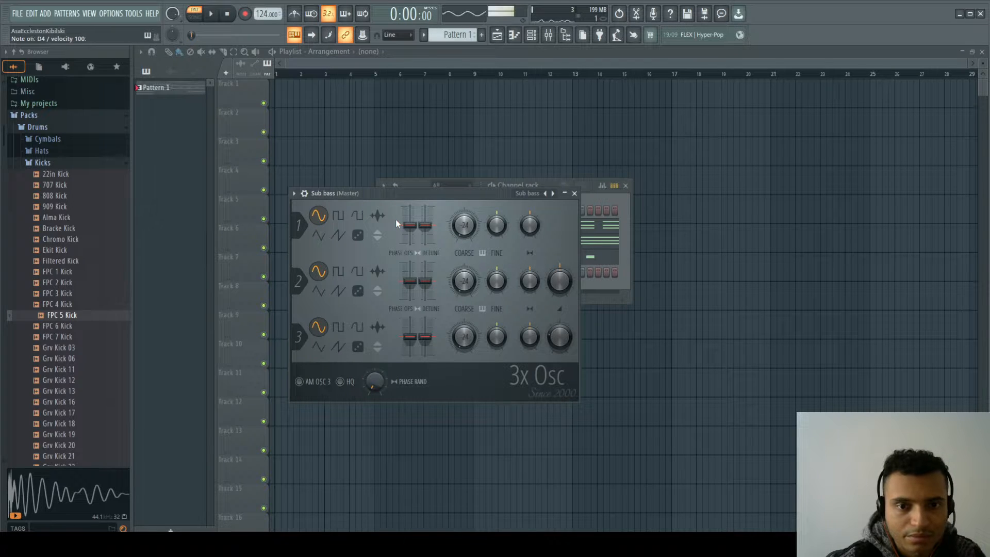
pyautogui.press('m')
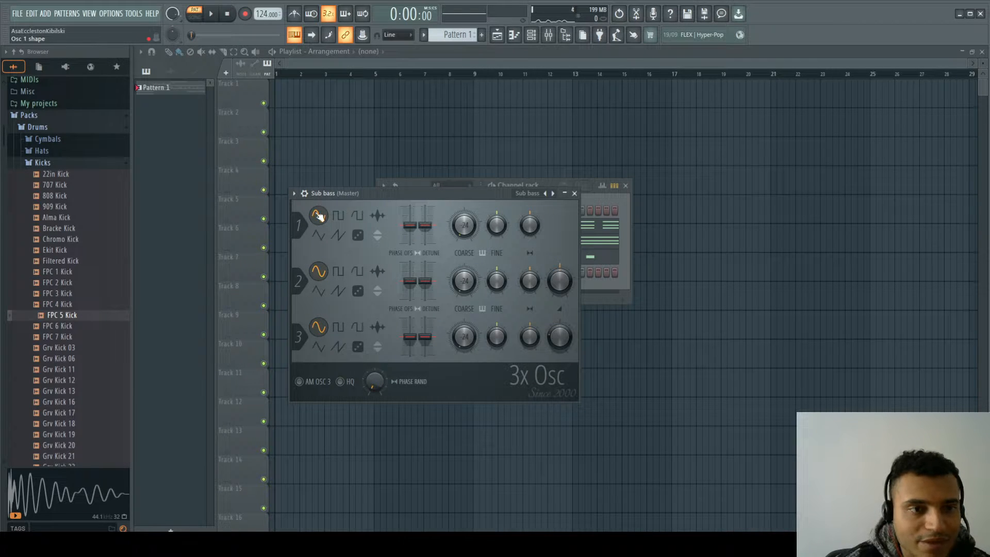
# Keep oscillator 1 on the sine shape after trying square, set its coarse pitch to -24 semitones, and audition the bass.
pyautogui.click(340, 215)
pyautogui.click(323, 213)
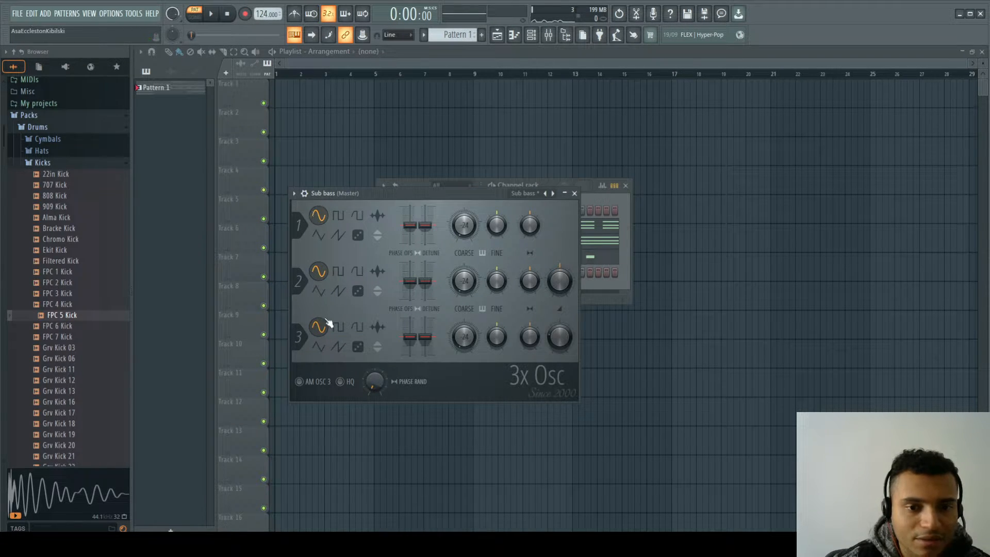
pyautogui.moveTo(464, 225)
pyautogui.mouseDown()
pyautogui.moveTo(464, 206)
pyautogui.moveTo(464, 242)
pyautogui.mouseUp()
pyautogui.press('q')
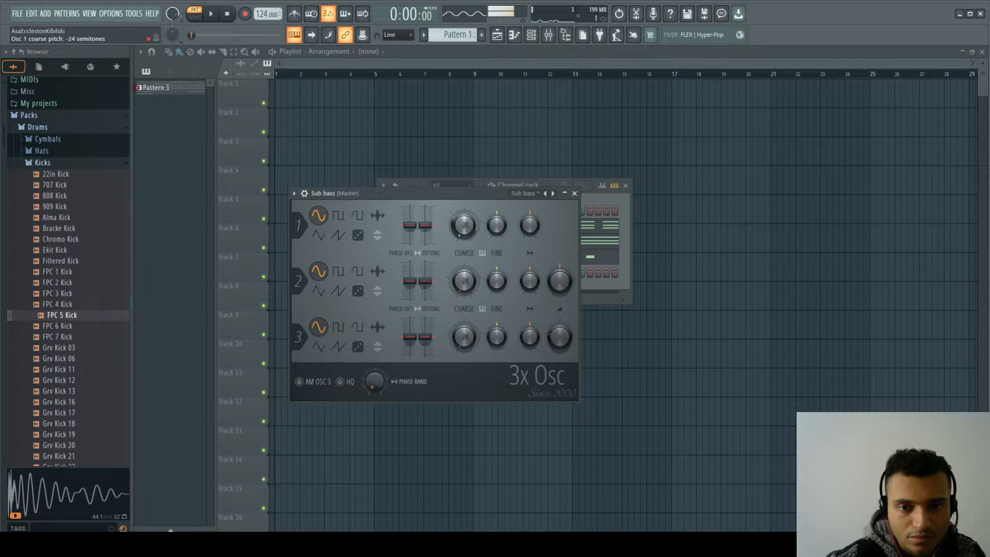
pyautogui.press('b')
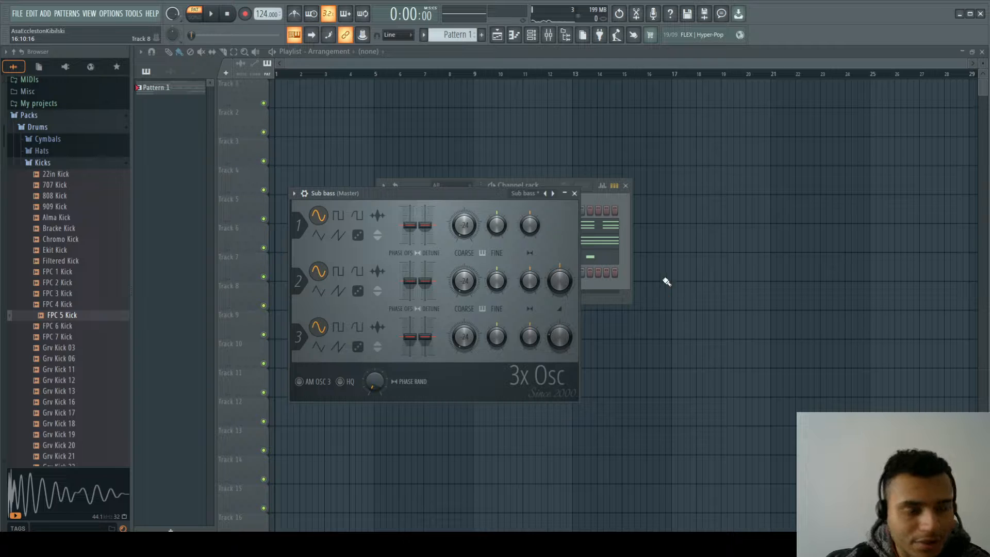
pyautogui.click(575, 194)
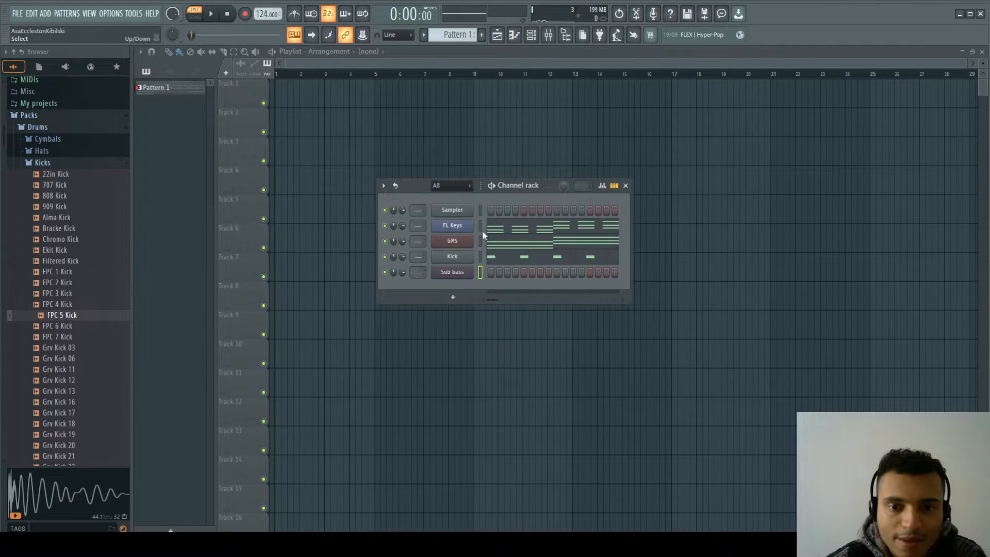
# Copy the lowest note of each GMS chord (E4, A4, B4, G4) into the Sub bass piano roll.
pyautogui.click(515, 247)
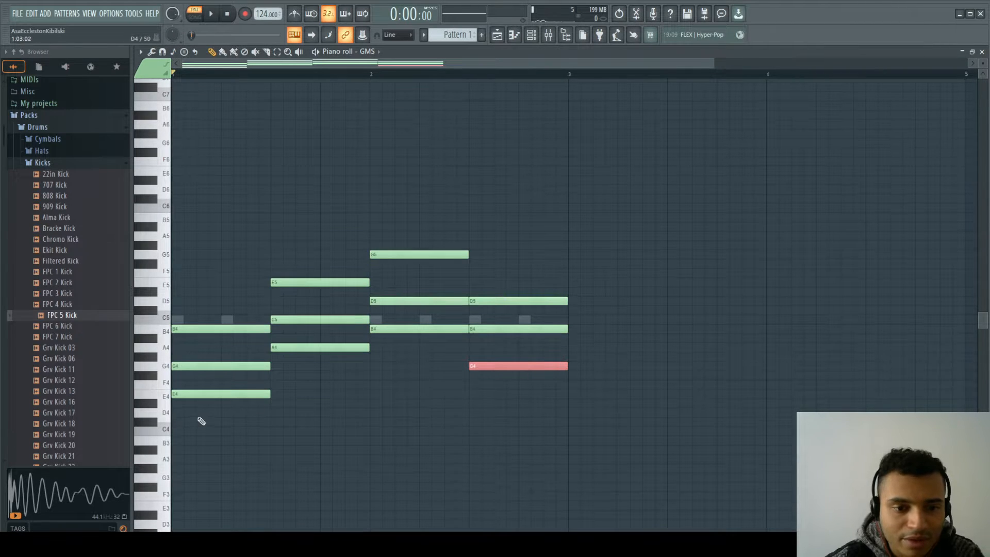
pyautogui.keyDown('ctrl'); pyautogui.click(227, 394); pyautogui.keyUp('ctrl')
pyautogui.keyDown('ctrl'); pyautogui.click(340, 348); pyautogui.keyUp('ctrl')
pyautogui.keyDown('ctrl'); pyautogui.click(429, 330); pyautogui.keyUp('ctrl')
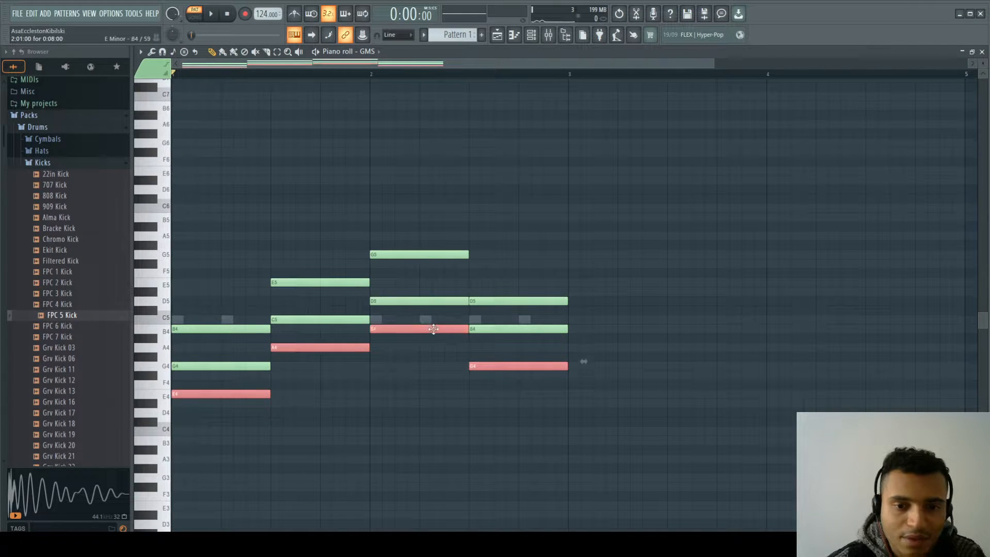
pyautogui.click(982, 53)
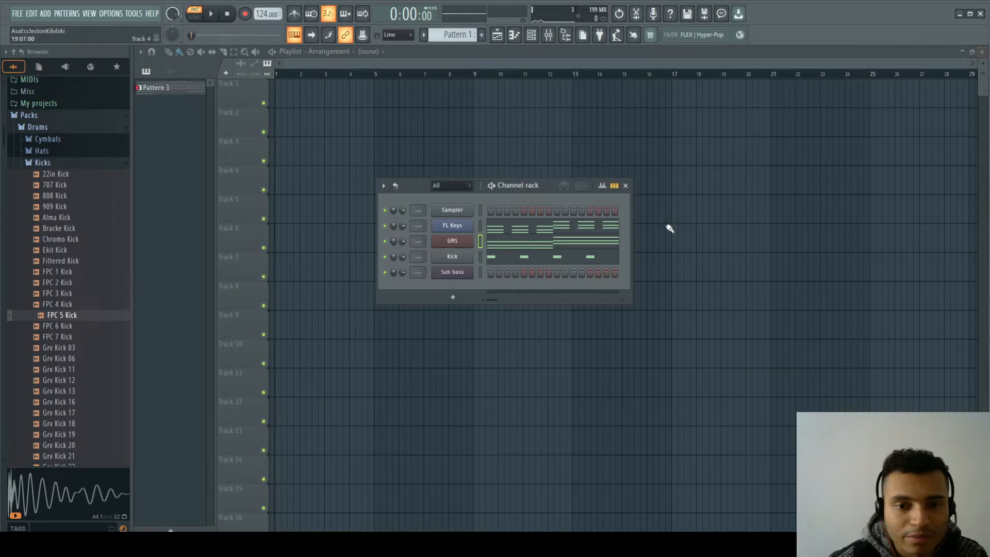
pyautogui.rightClick(466, 271)
pyautogui.click(505, 273)
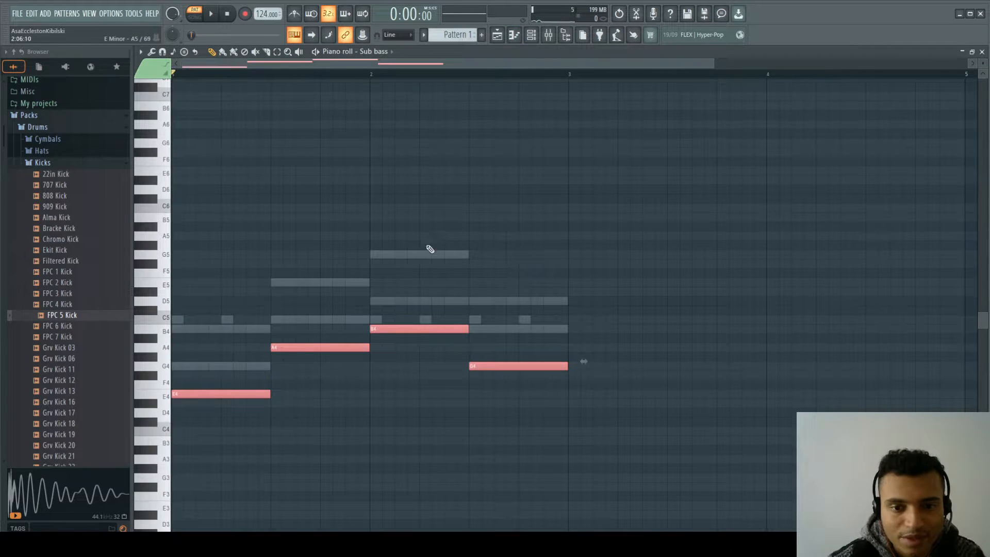
# Play back the pattern while trying the Sub bass notes one octave lower.
pyautogui.press('space')
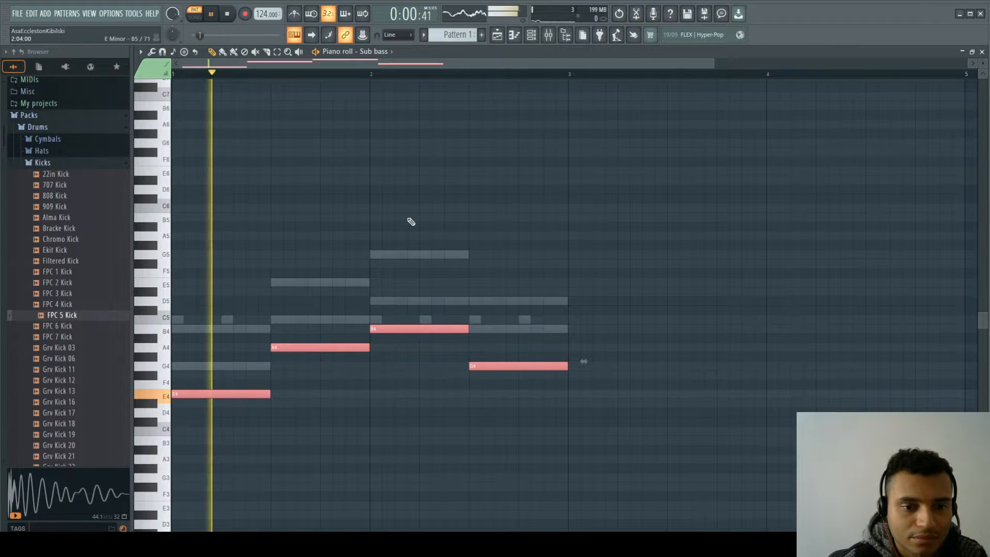
pyautogui.hotkey('ctrl', 'Down')
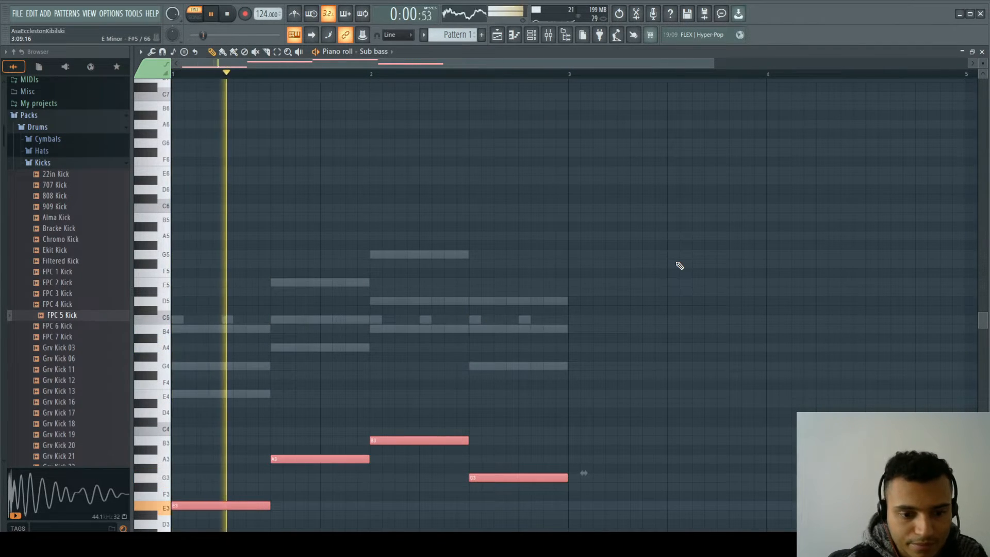
pyautogui.hotkey('ctrl', 'Up')
pyautogui.press('space')
# Try shifting the selected Sub bass notes down and back up by octaves to compare their positions.
pyautogui.scroll(-3, 648, 272)
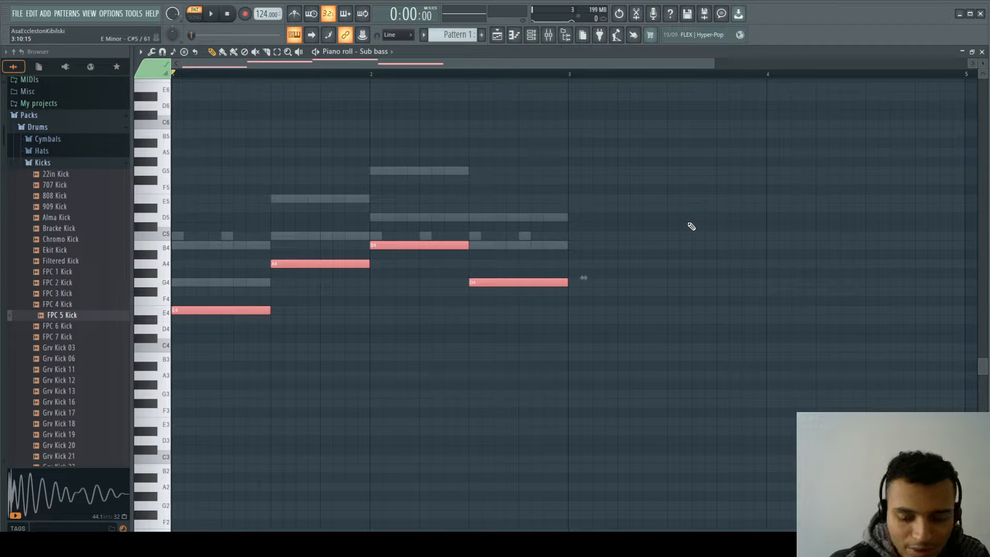
pyautogui.hotkey('ctrl', 'Down')
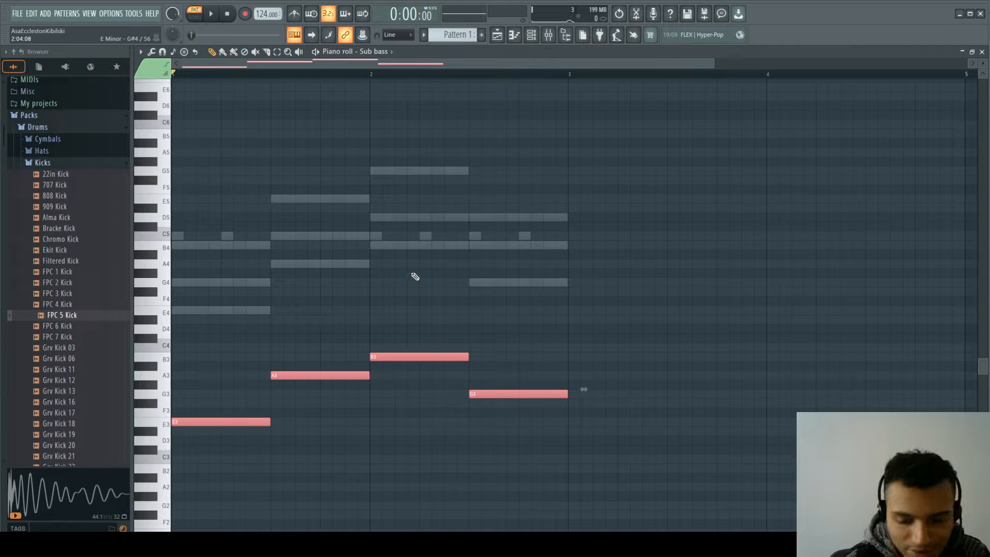
pyautogui.hotkey('ctrl', 'Up')
pyautogui.scroll(-3, 415, 277)
pyautogui.scroll(5, 415, 277)
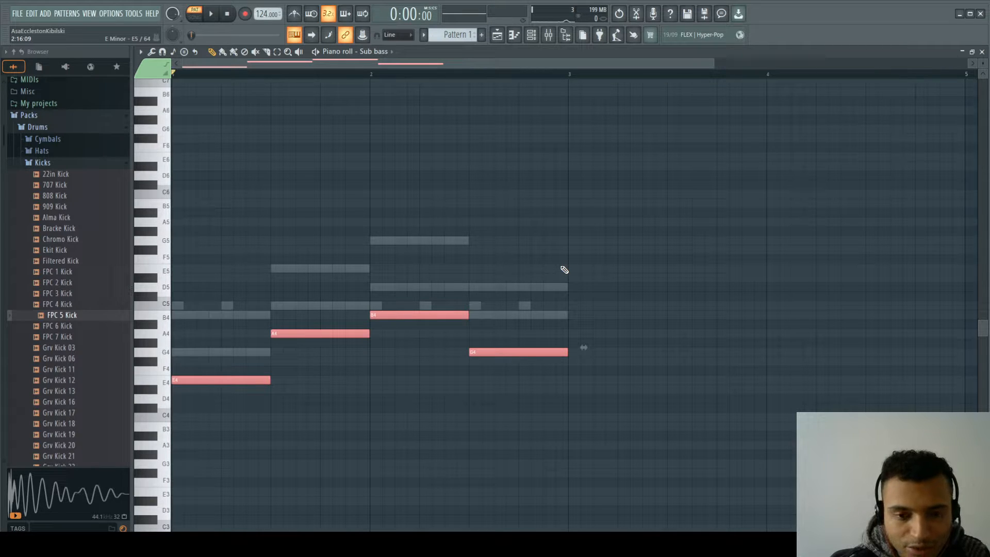
pyautogui.scroll(-3, 563, 274)
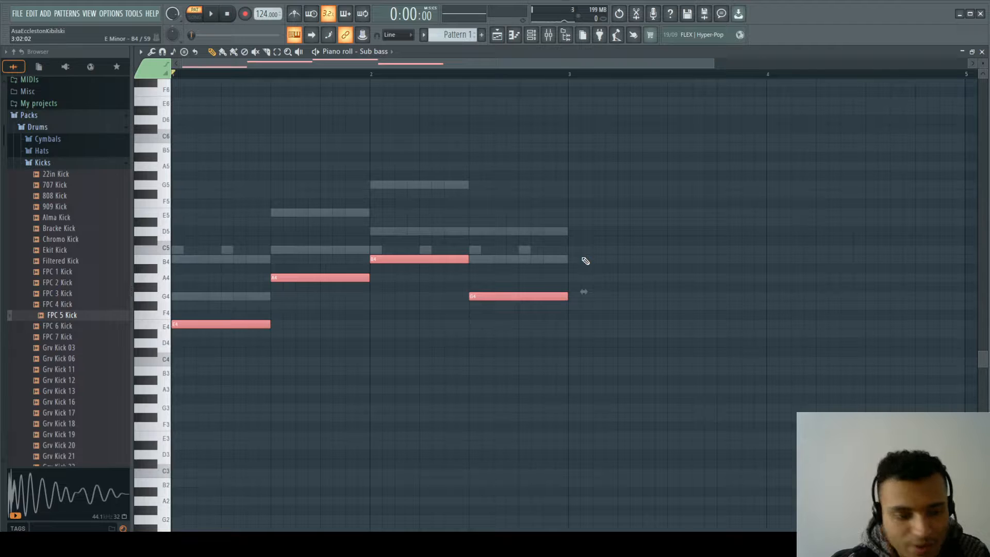
pyautogui.hotkey('ctrl', 'Down')
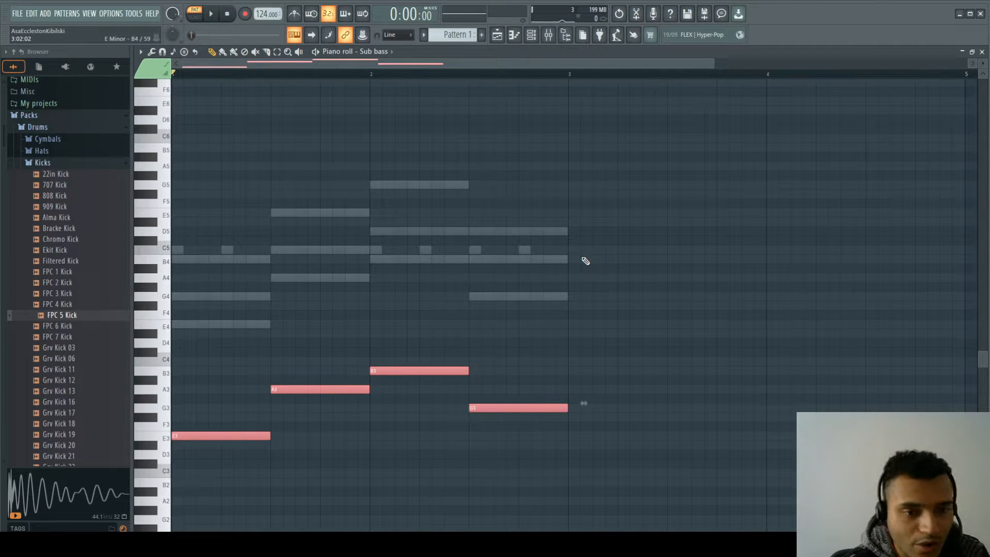
pyautogui.hotkey('ctrl', 'Up')
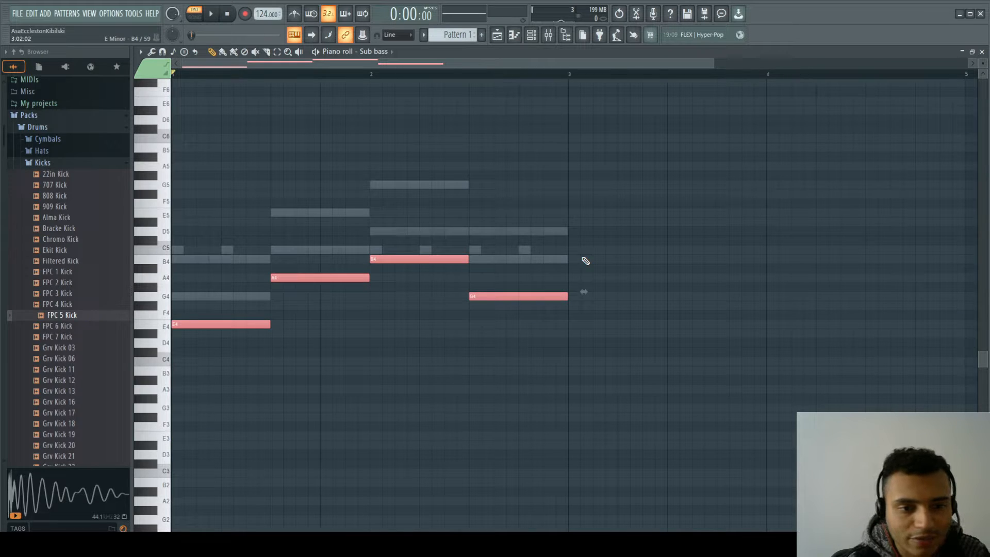
pyautogui.scroll(-3, 177, 306)
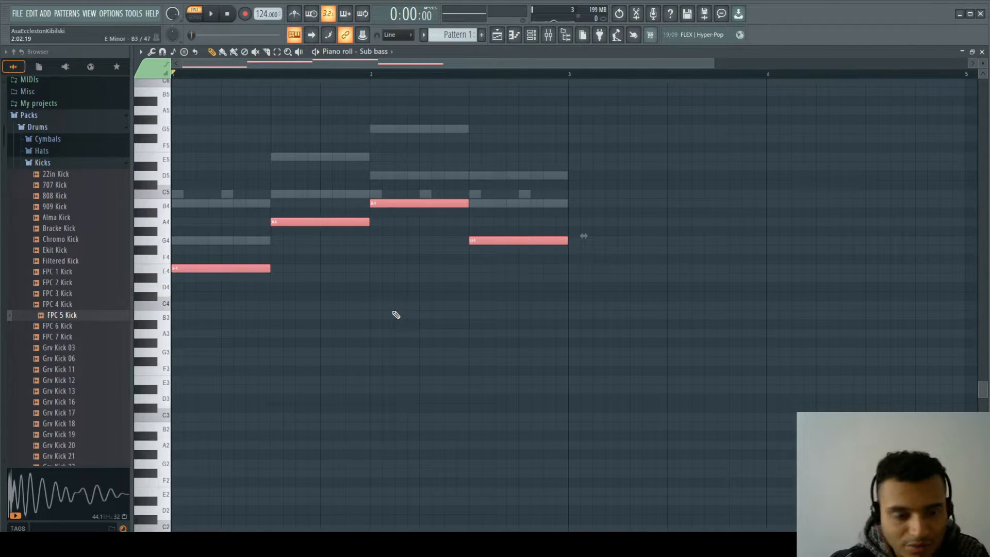
pyautogui.hotkey('ctrl', 'Down')
pyautogui.hotkey('ctrl', 'Up')
pyautogui.hotkey('ctrl', 'Up')
pyautogui.hotkey('ctrl', 'Down')
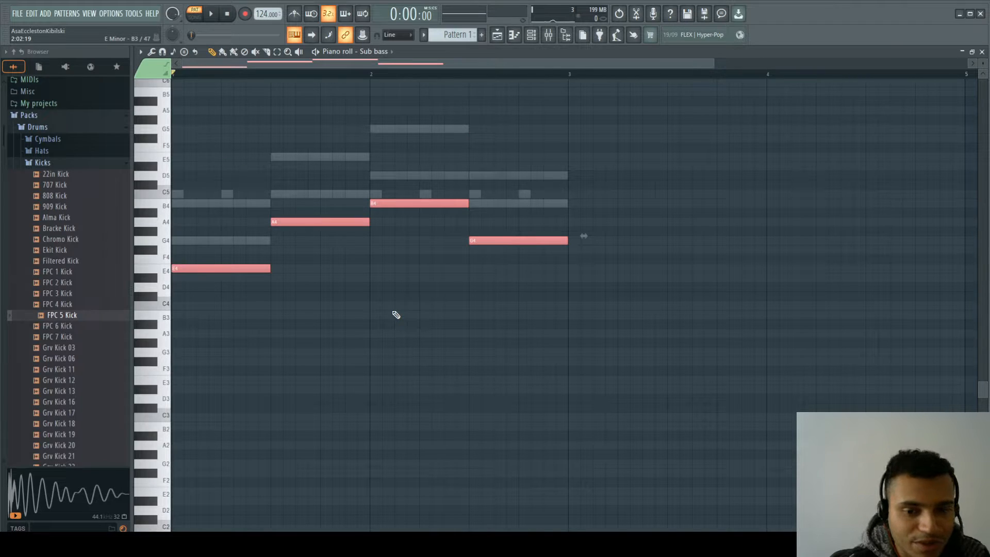
# Transpose the four Sub bass notes down one octave to E3, A3, B3 and G3, and play back the full pattern.
pyautogui.hotkey('ctrl', 'Down')
pyautogui.press('space')
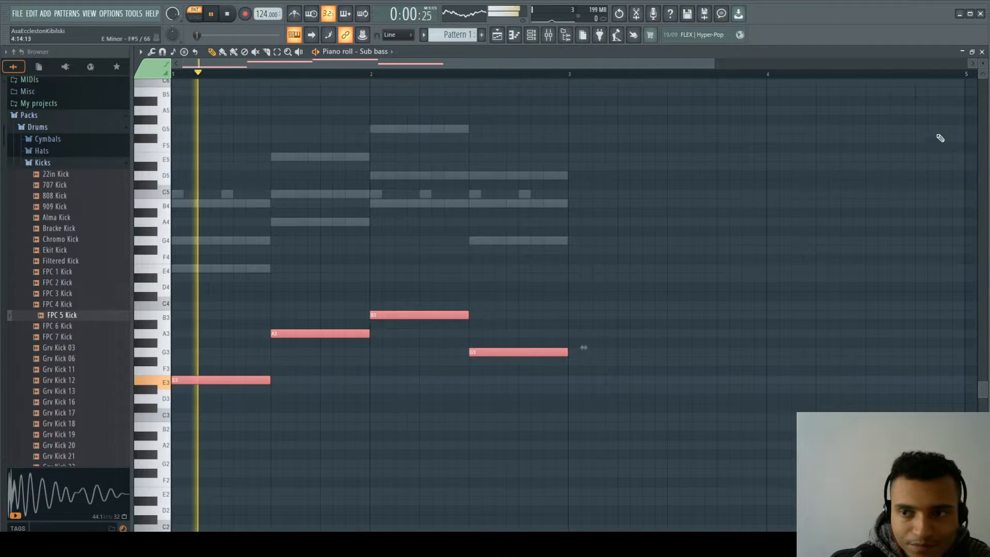
pyautogui.click(981, 52)
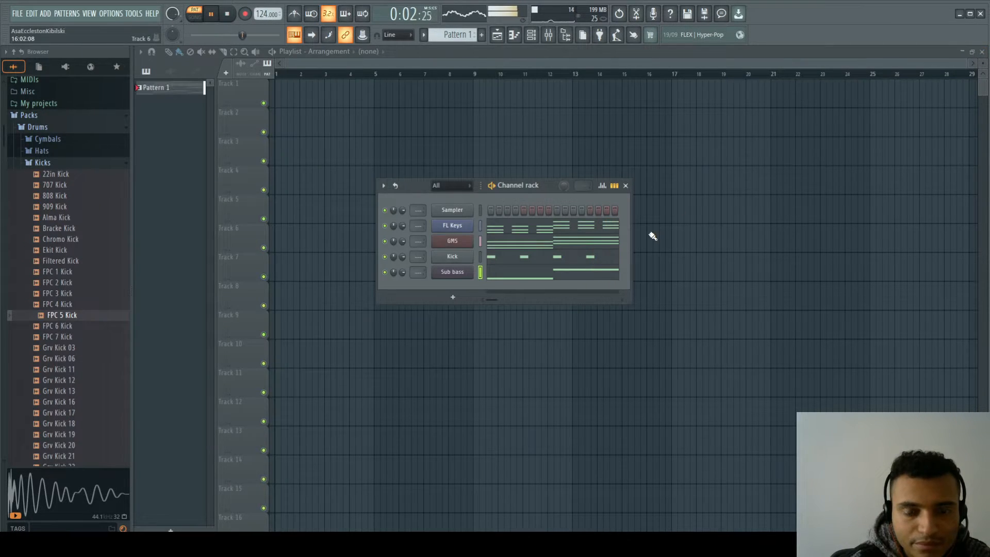
pyautogui.press('space')
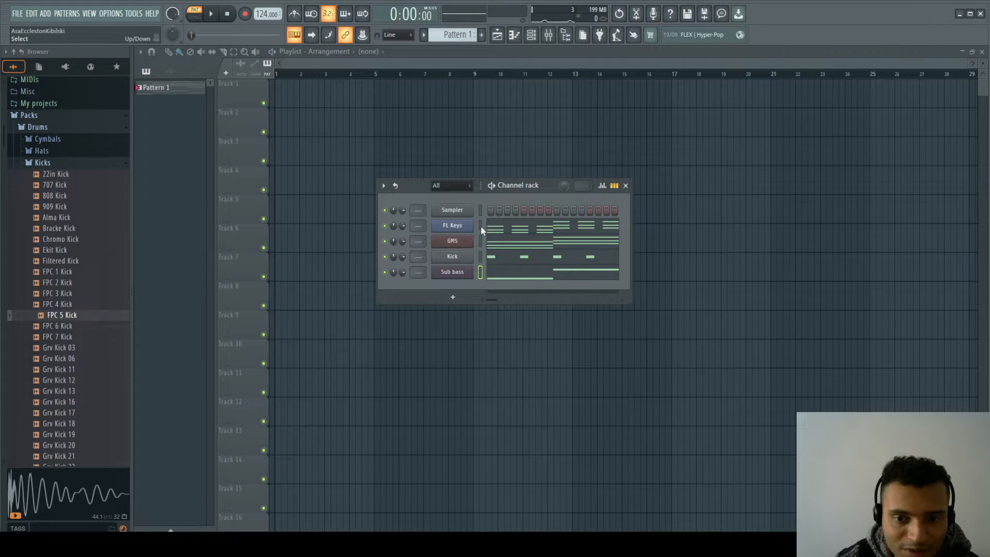
pyautogui.moveTo(480, 226); pyautogui.dragTo(483, 278)
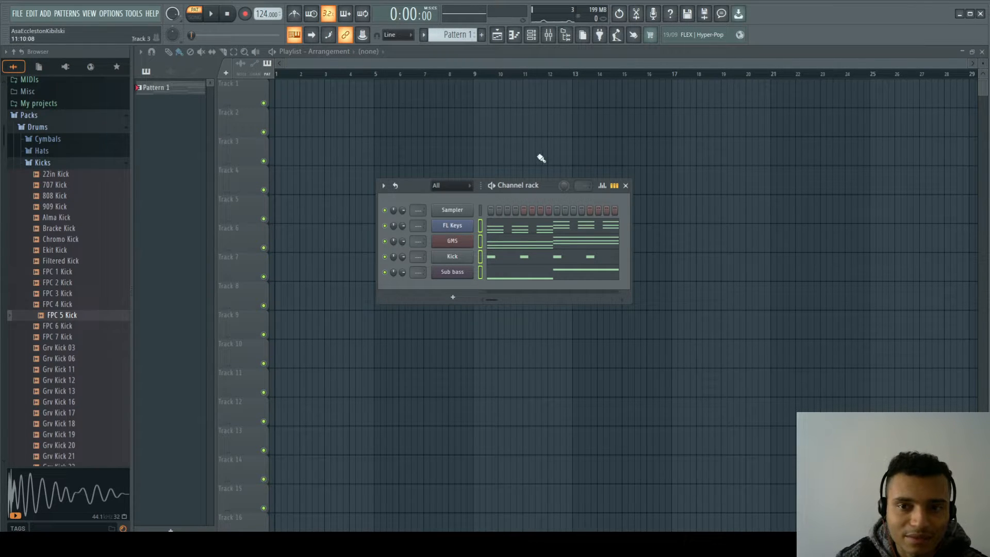
pyautogui.click(548, 34)
pyautogui.click(548, 34)
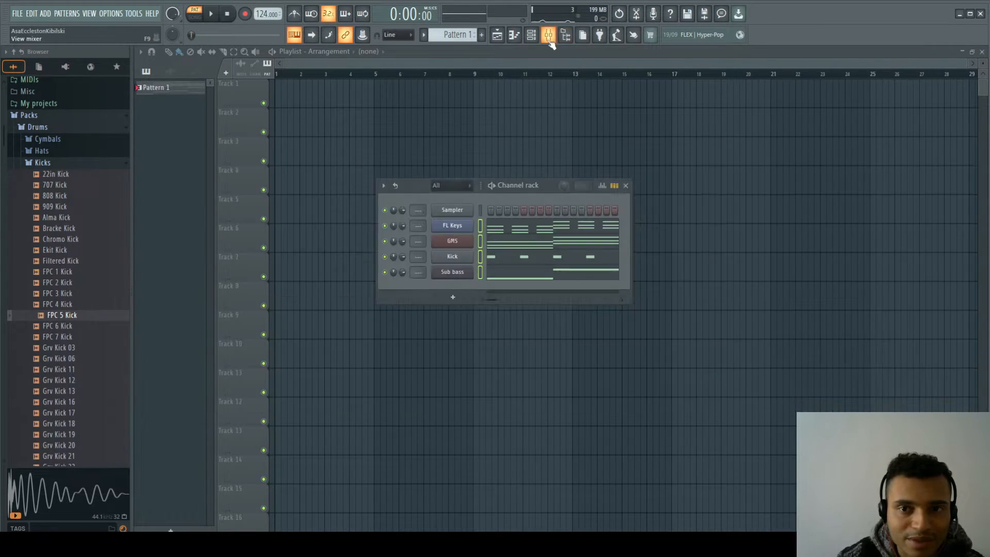
pyautogui.click(481, 226)
pyautogui.moveTo(481, 227); pyautogui.dragTo(483, 272)
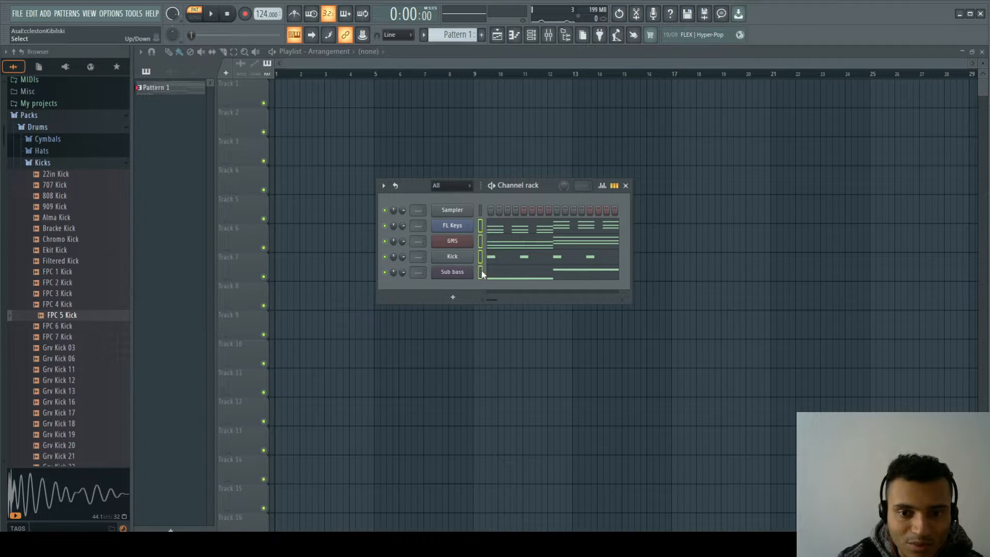
pyautogui.click(480, 230)
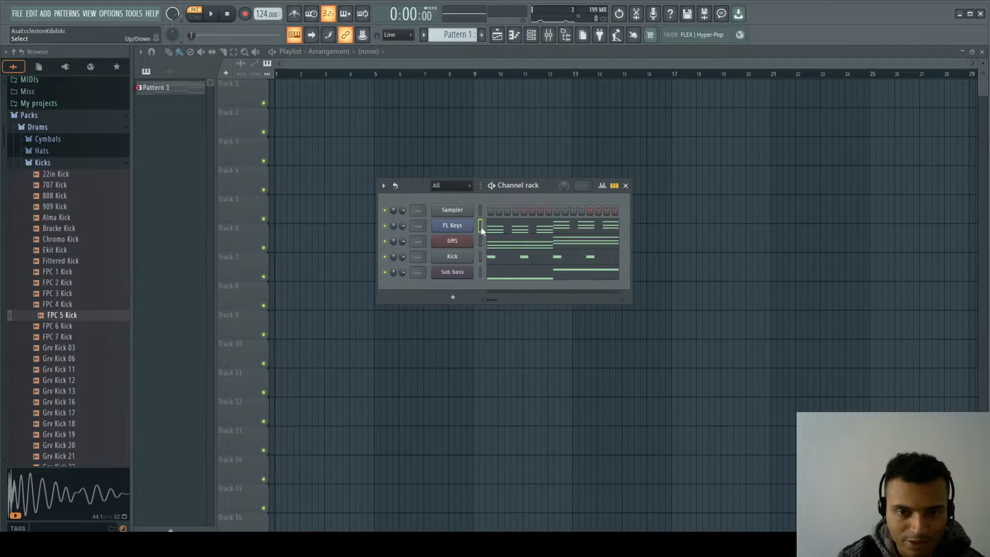
pyautogui.click(480, 255)
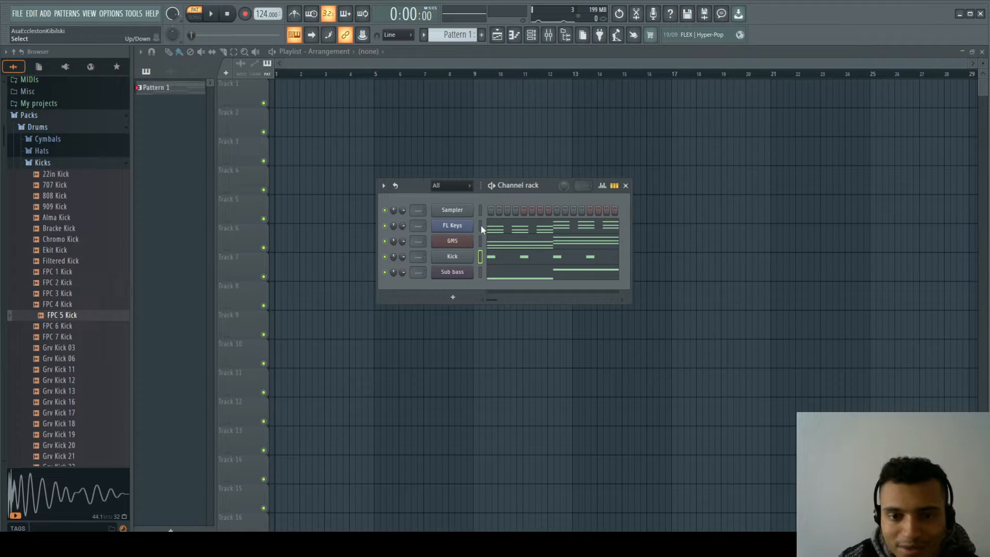
# Route the FL Keys, GMS, Kick and Sub bass channels to consecutive mixer tracks starting from Insert 1.
pyautogui.moveTo(480, 227); pyautogui.dragTo(480, 275)
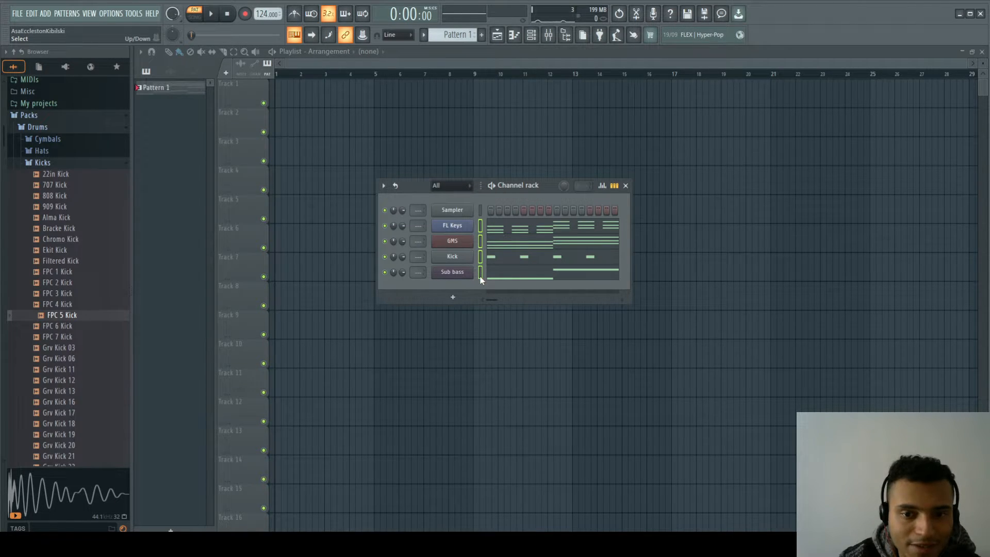
pyautogui.click(549, 36)
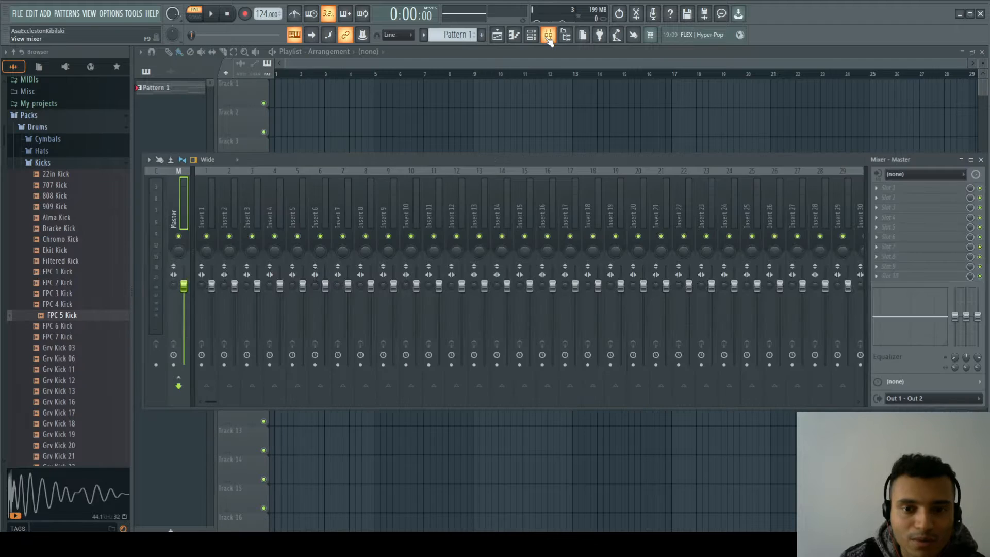
pyautogui.click(202, 207)
pyautogui.rightClick(203, 210)
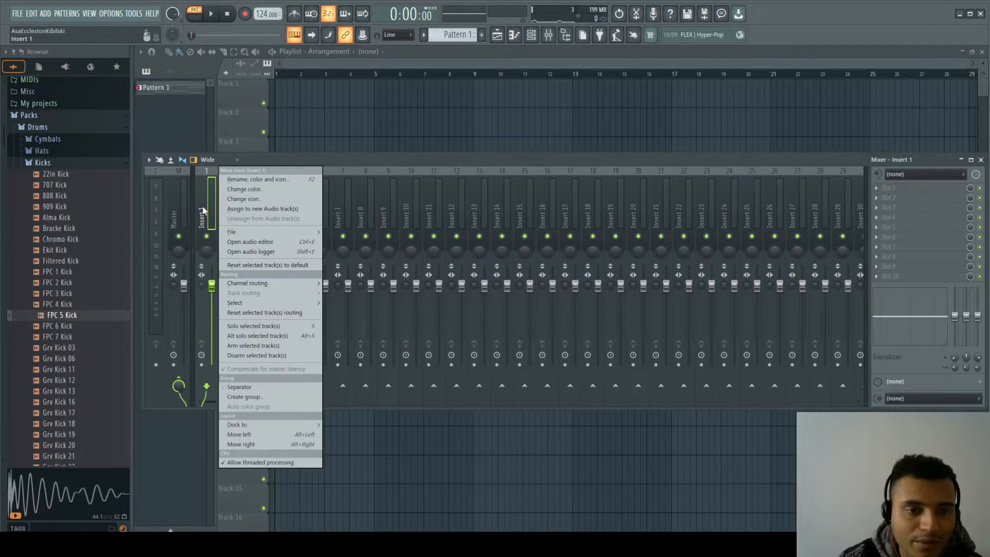
pyautogui.moveTo(292, 281)
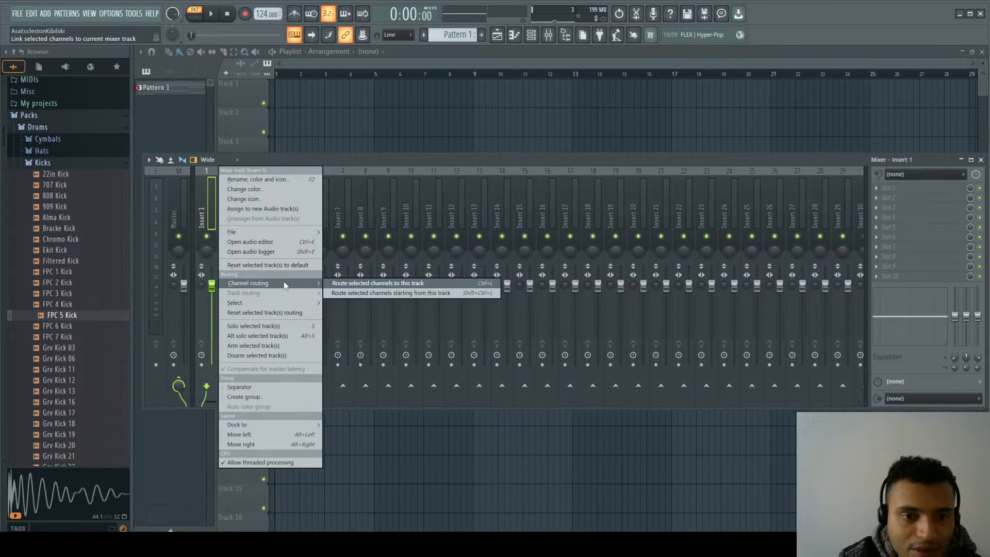
pyautogui.click(406, 294)
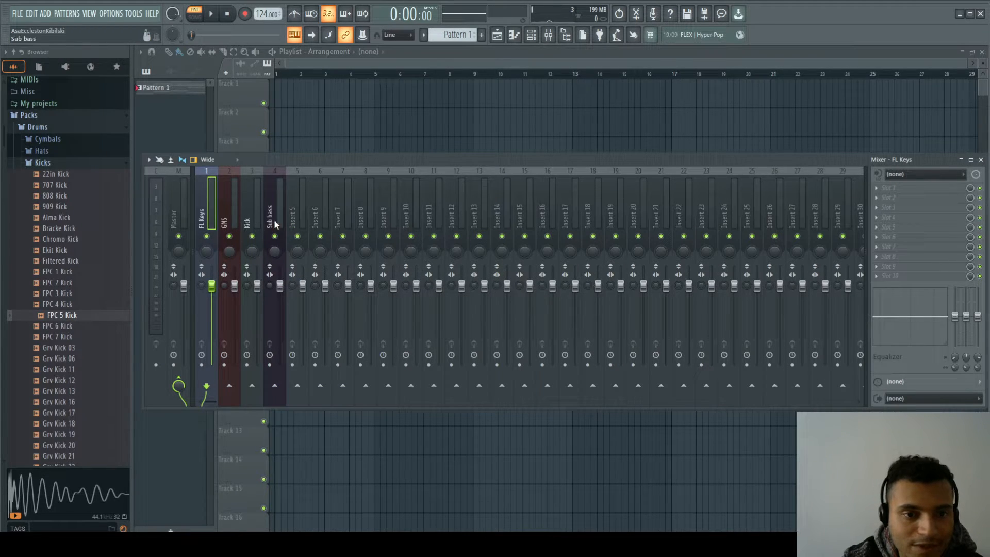
# Go through the GMS, Kick and Sub bass mixer tracks and play the pattern to check their meters.
pyautogui.click(222, 206)
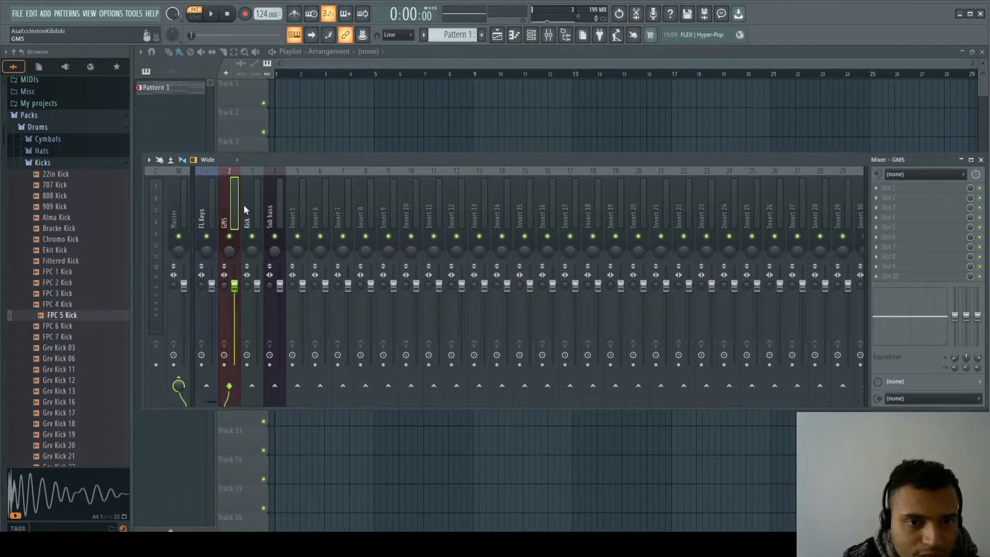
pyautogui.click(244, 206)
pyautogui.click(268, 206)
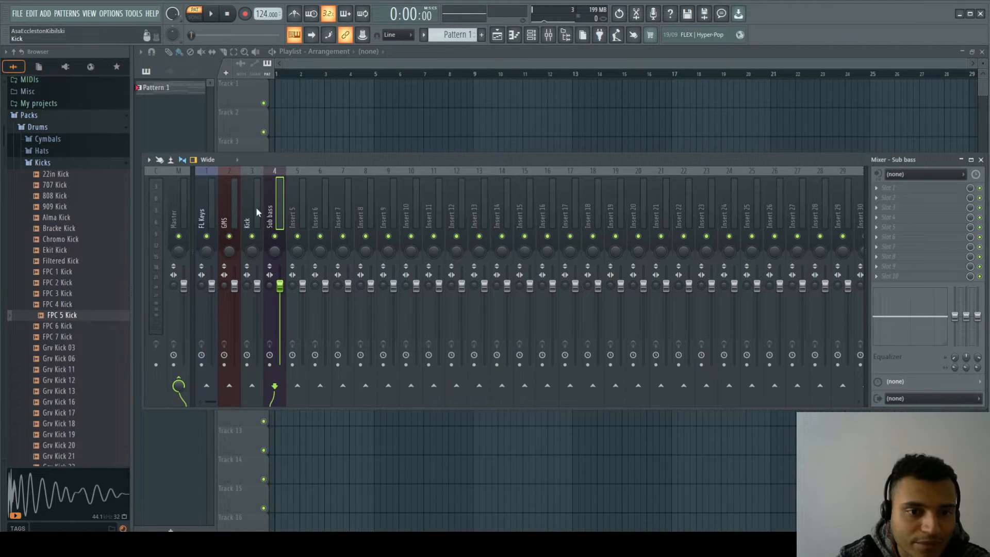
pyautogui.press('space')
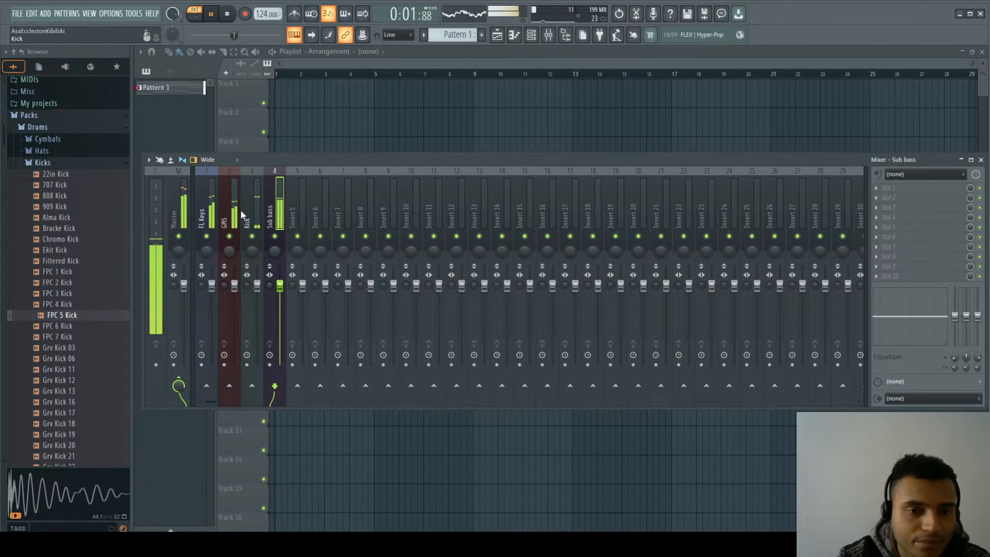
pyautogui.press('space')
# Play back the pattern repeatedly with the Master track selected to check its peak level.
pyautogui.click(173, 203)
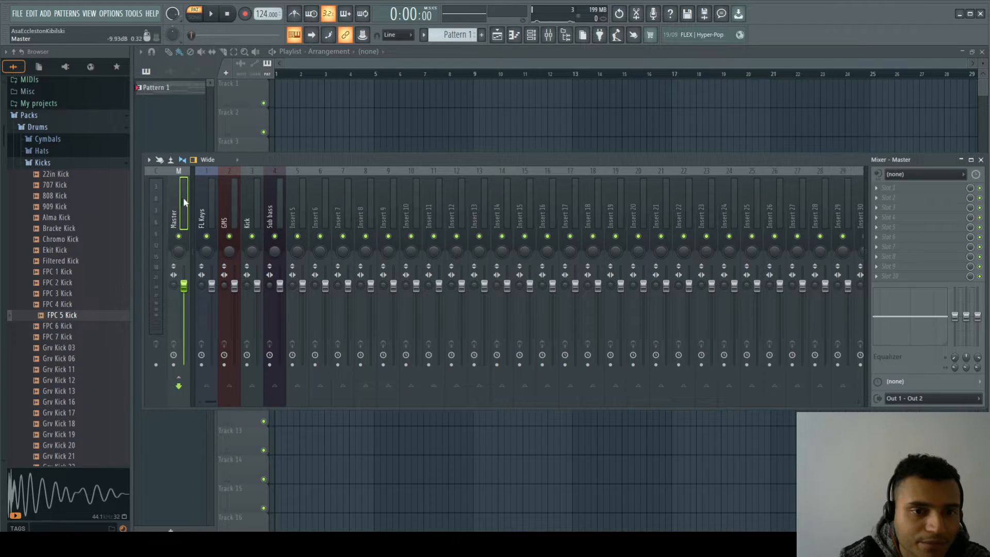
pyautogui.press('space')
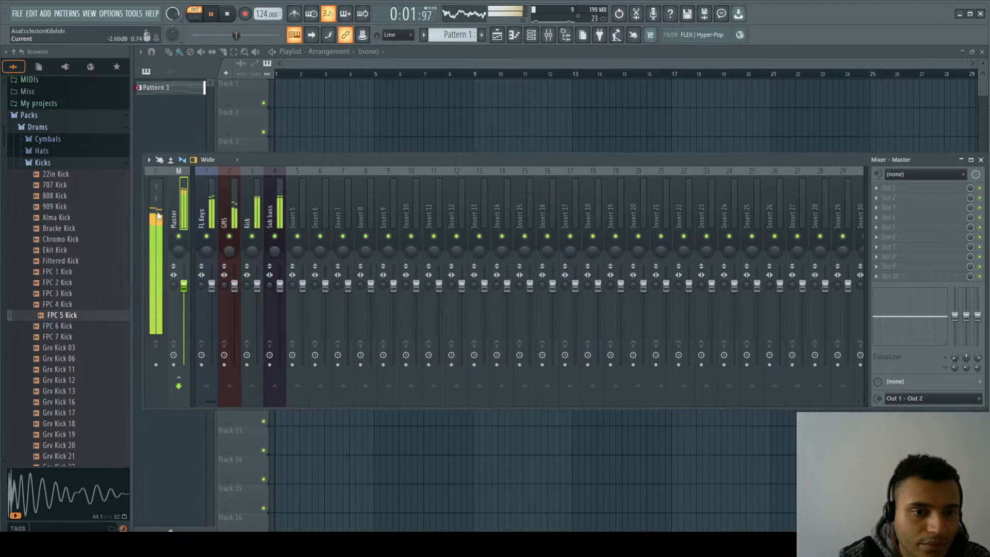
pyautogui.press('space')
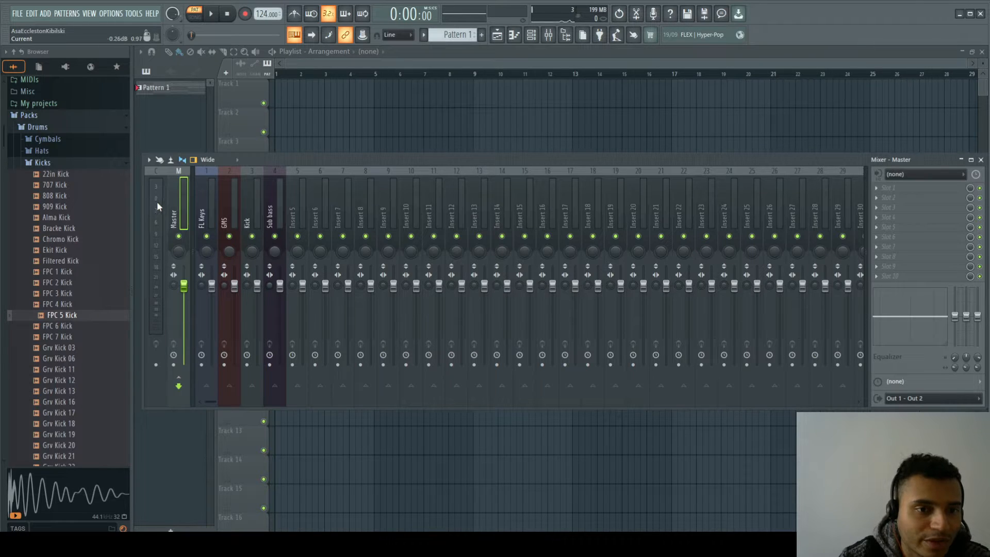
pyautogui.press('space')
pyautogui.press('space')
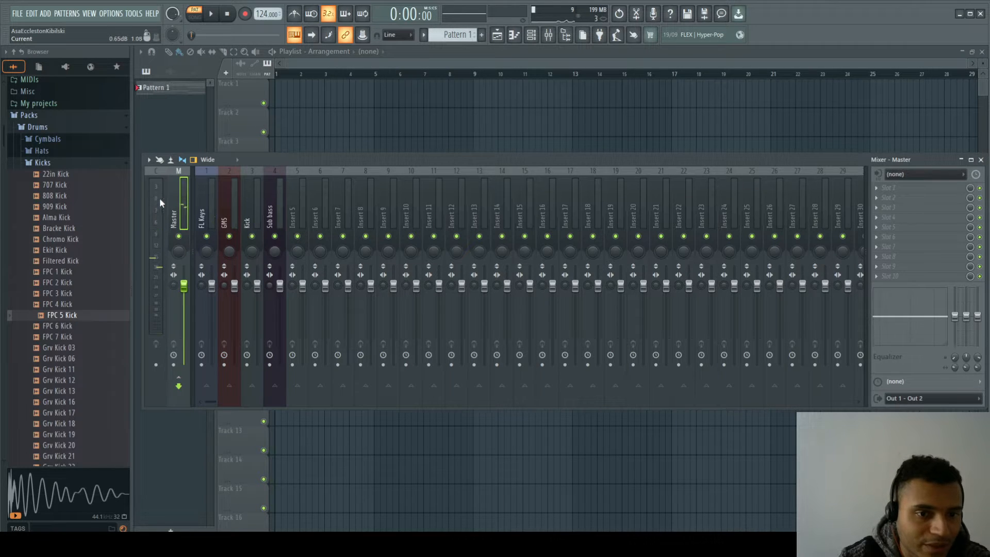
pyautogui.moveTo(183, 285)
pyautogui.mouseDown()
pyautogui.moveTo(189, 271)
pyautogui.moveTo(184, 285)
pyautogui.mouseUp()
pyautogui.press('space')
pyautogui.press('space')
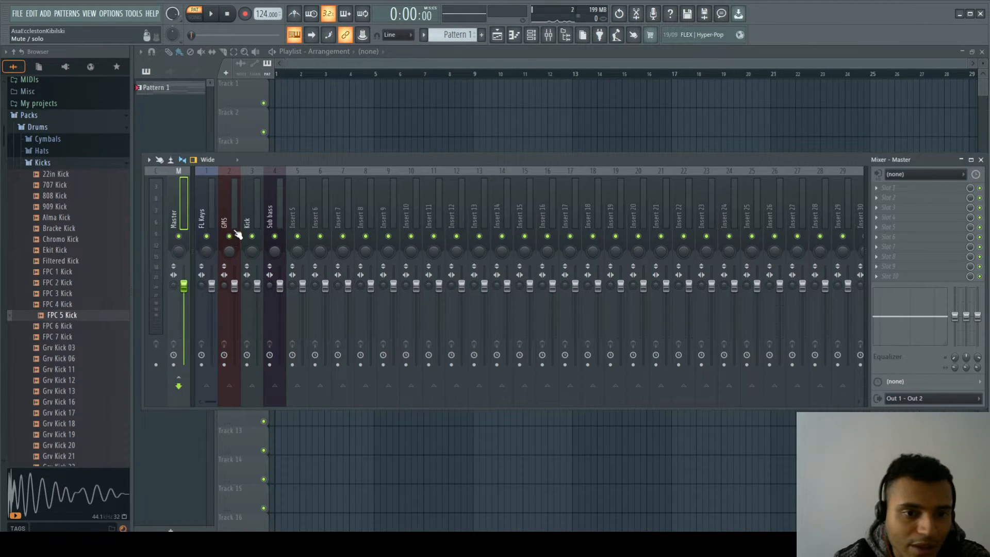
# Solo the FL Keys mixer track and play back the pattern to check its peak level.
pyautogui.click(203, 213)
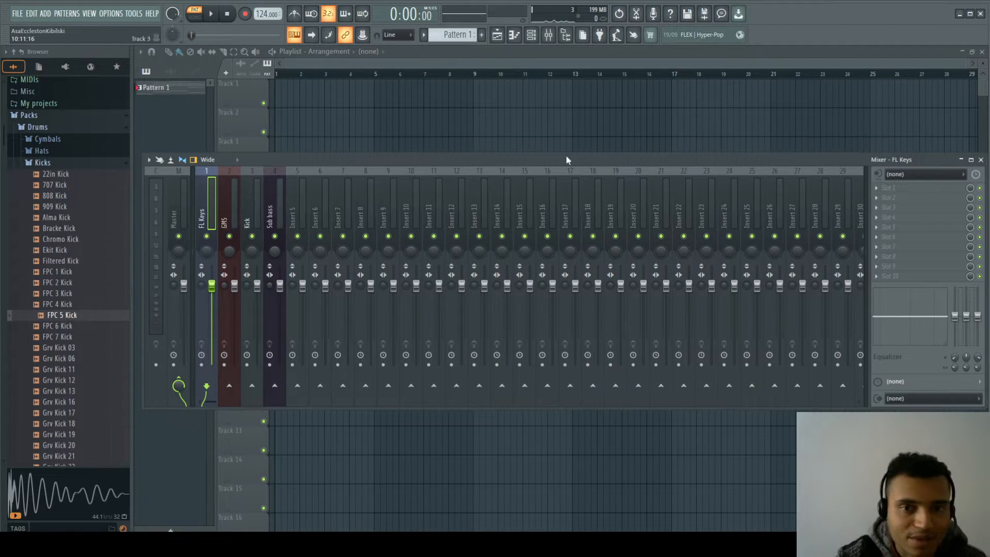
pyautogui.rightClick(207, 237)
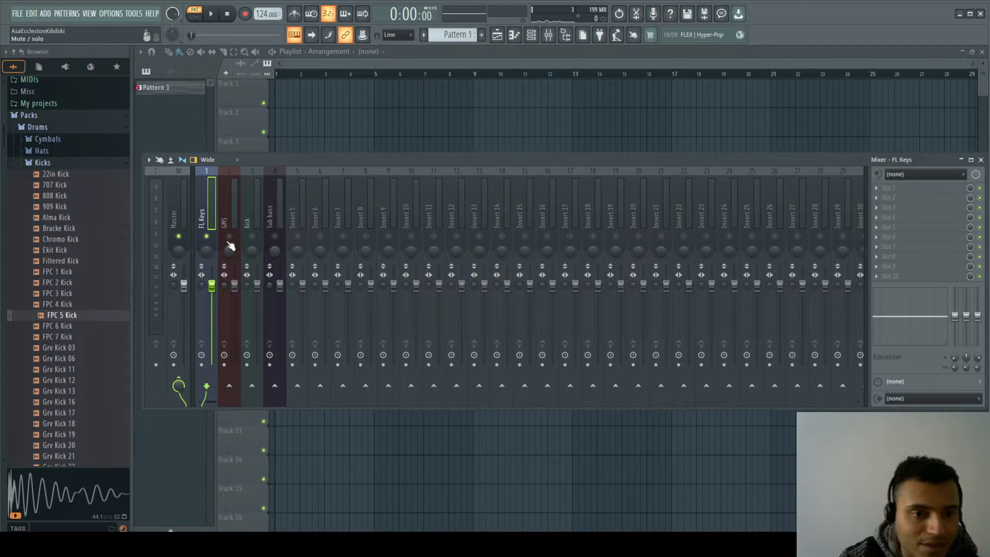
pyautogui.press('space')
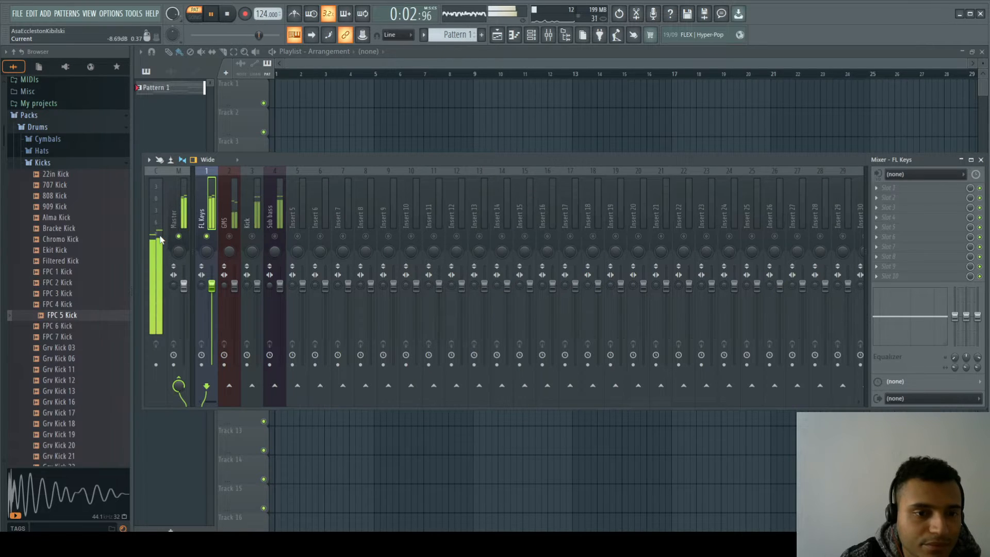
pyautogui.press('space')
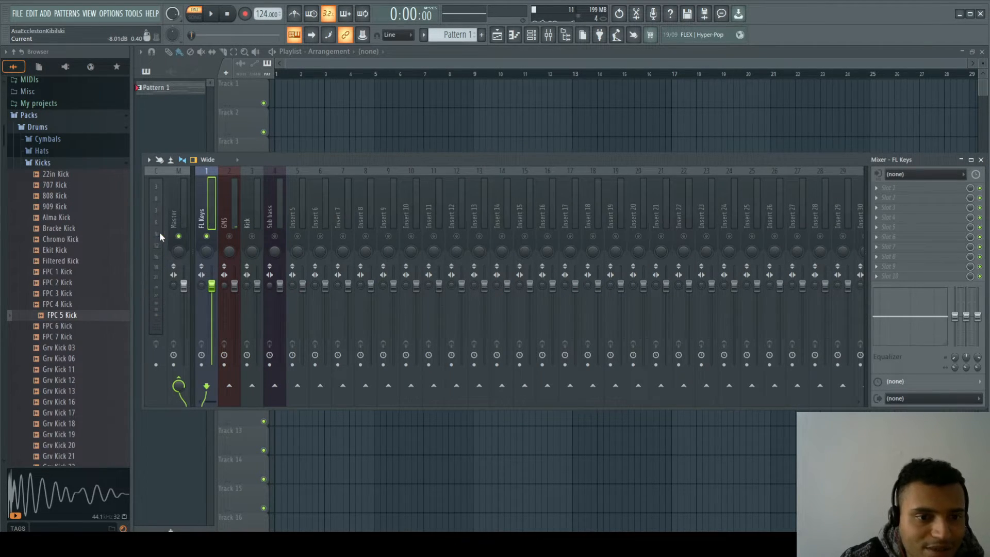
pyautogui.press('space')
pyautogui.press('space')
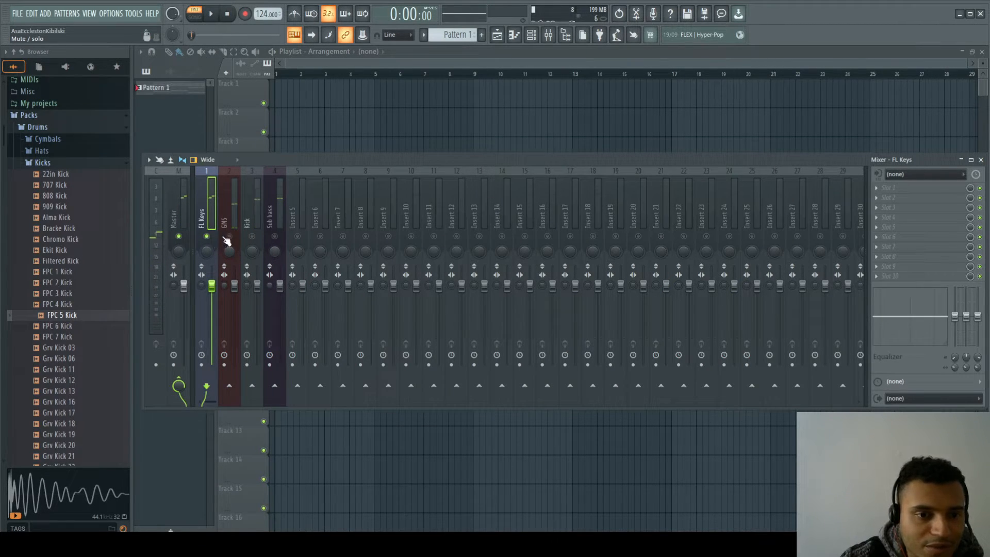
# Unmute the GMS mixer track, check its level during playback, and try lowering the FL Keys volume to 95%.
pyautogui.click(229, 236)
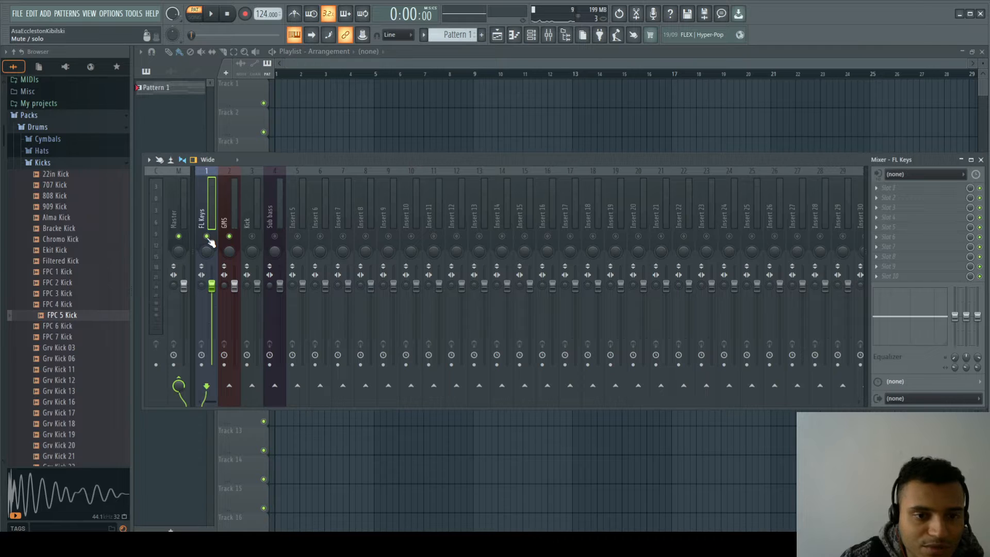
pyautogui.click(229, 236)
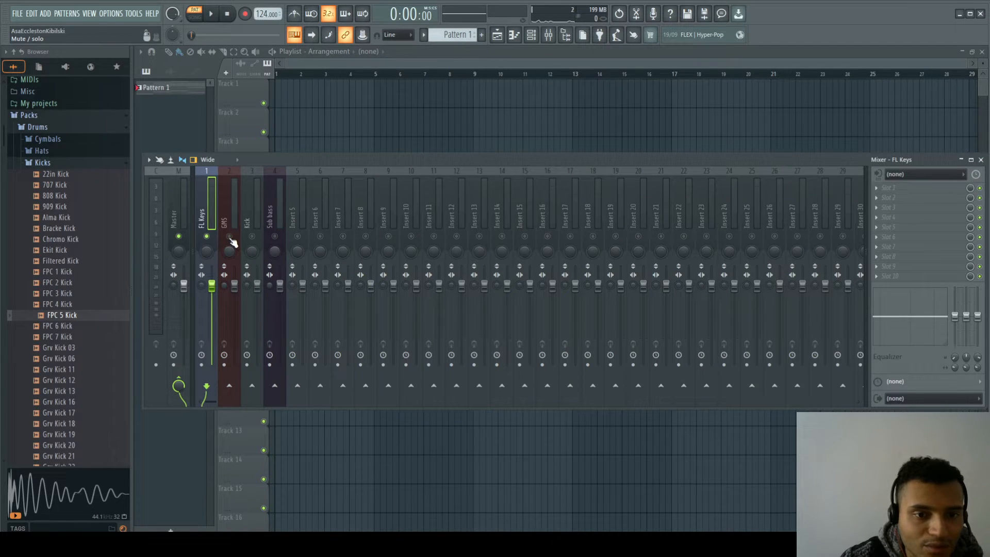
pyautogui.click(229, 237)
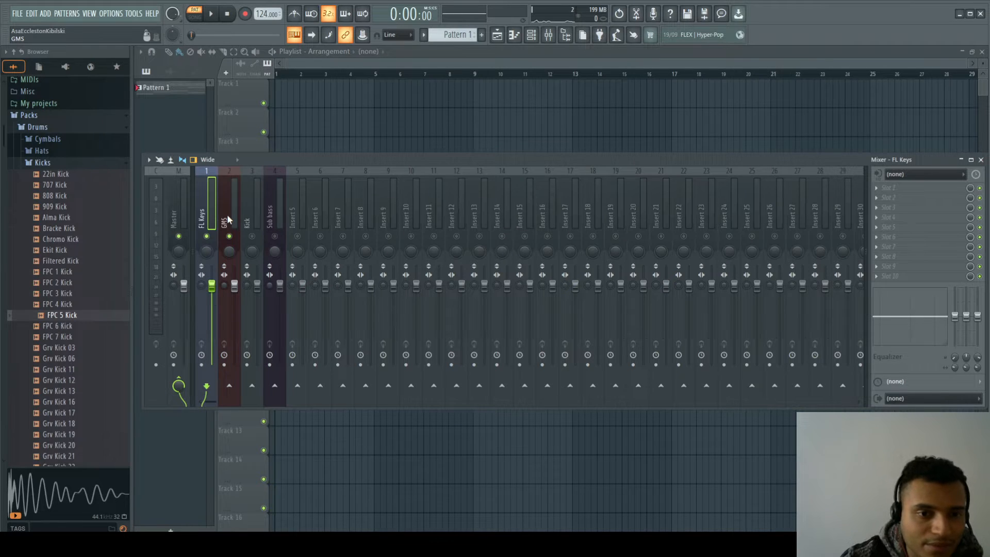
pyautogui.press('space')
pyautogui.click(223, 205)
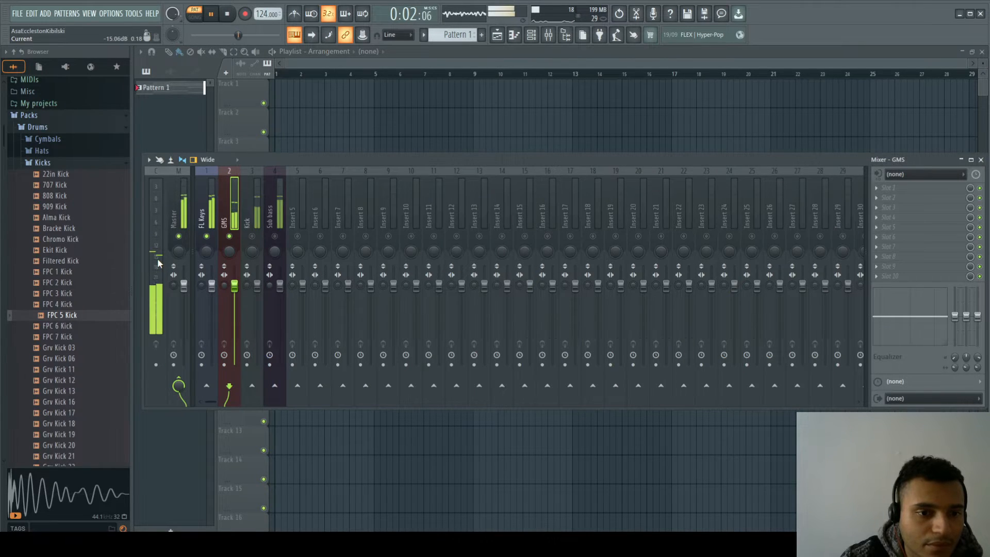
pyautogui.press('space')
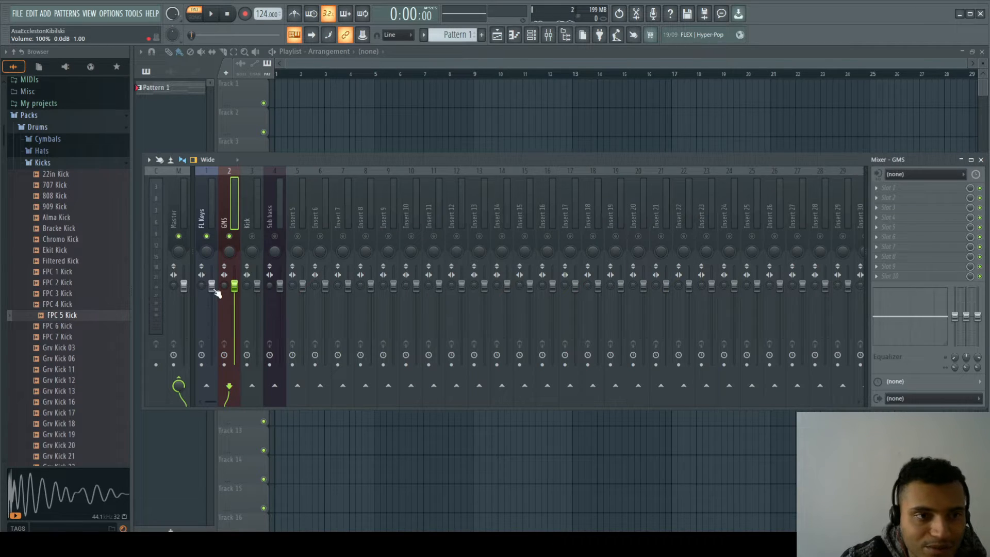
pyautogui.moveTo(216, 291); pyautogui.dragTo(238, 294)
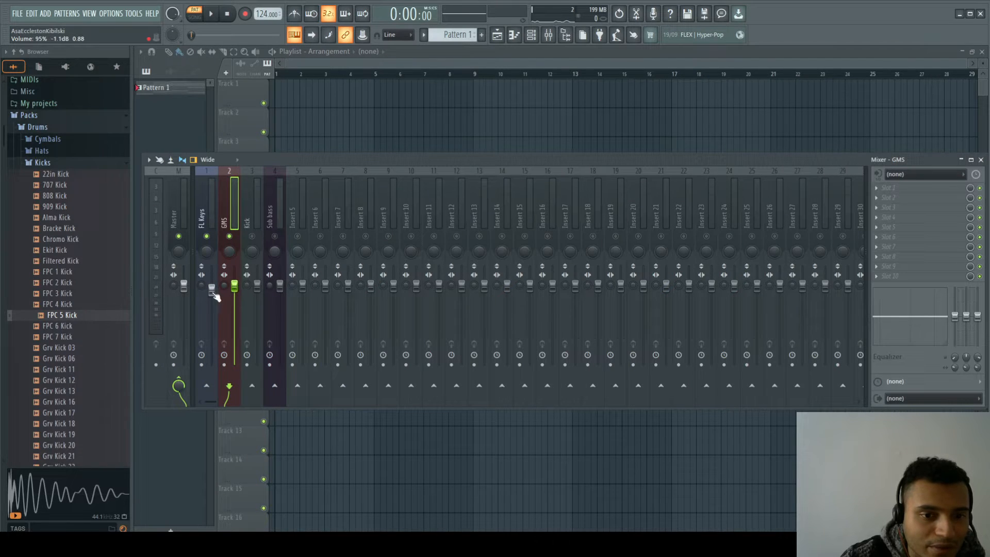
pyautogui.click(214, 295)
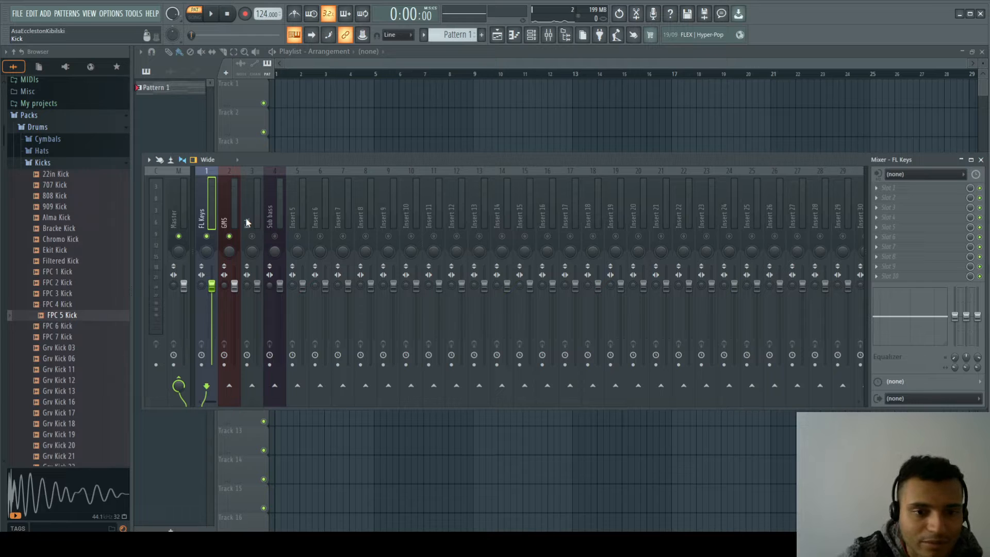
# Unmute the Kick mixer track and play back the pattern to check its level against FL Keys and GMS.
pyautogui.click(253, 236)
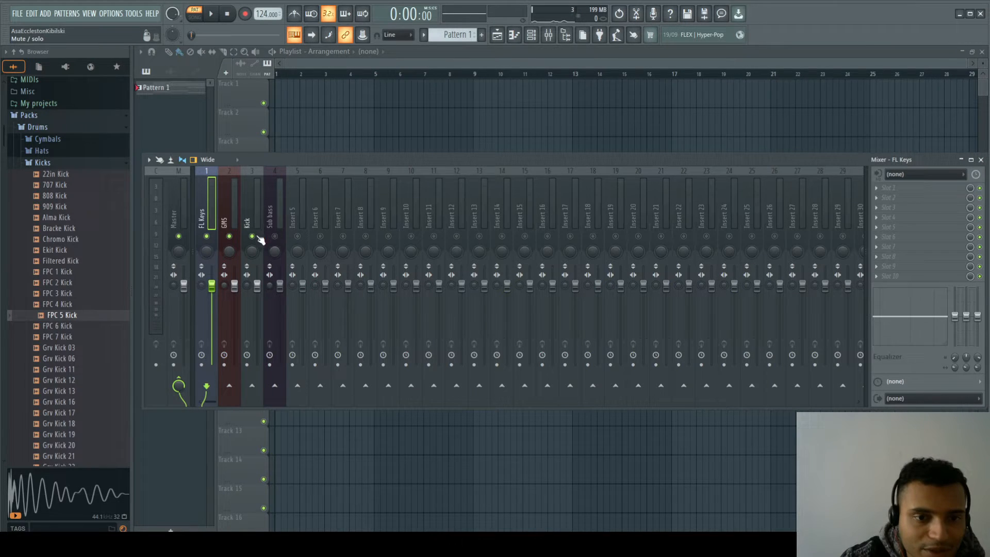
pyautogui.click(248, 209)
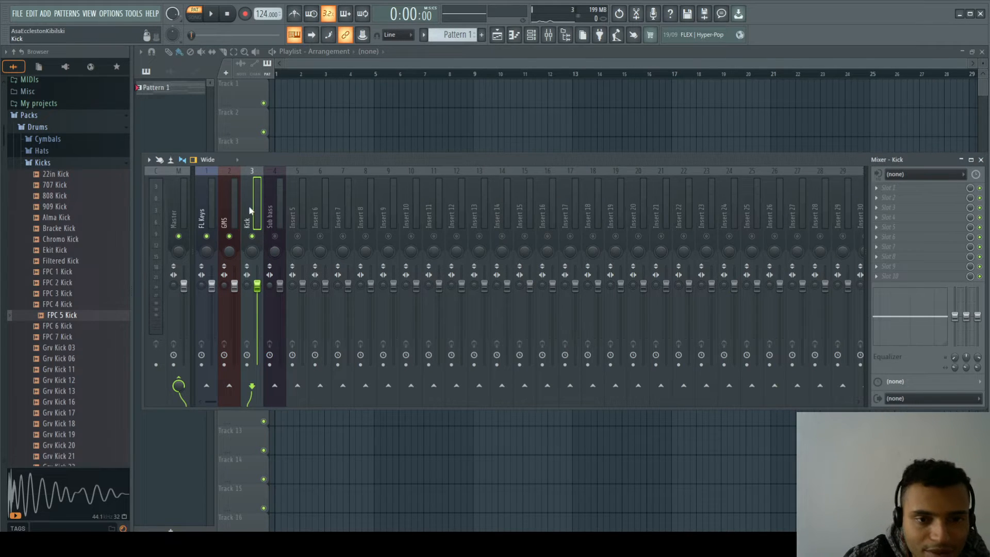
pyautogui.press('space')
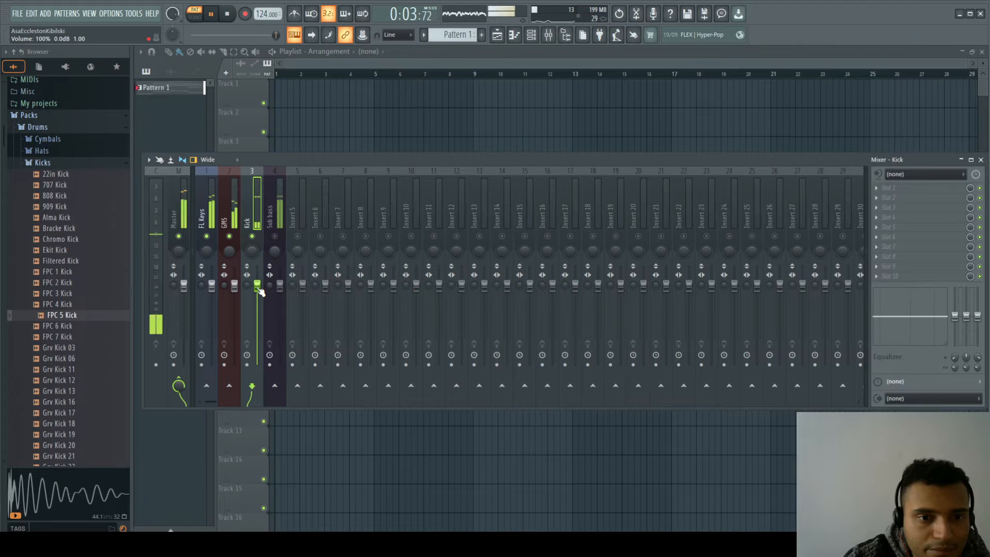
pyautogui.press('space')
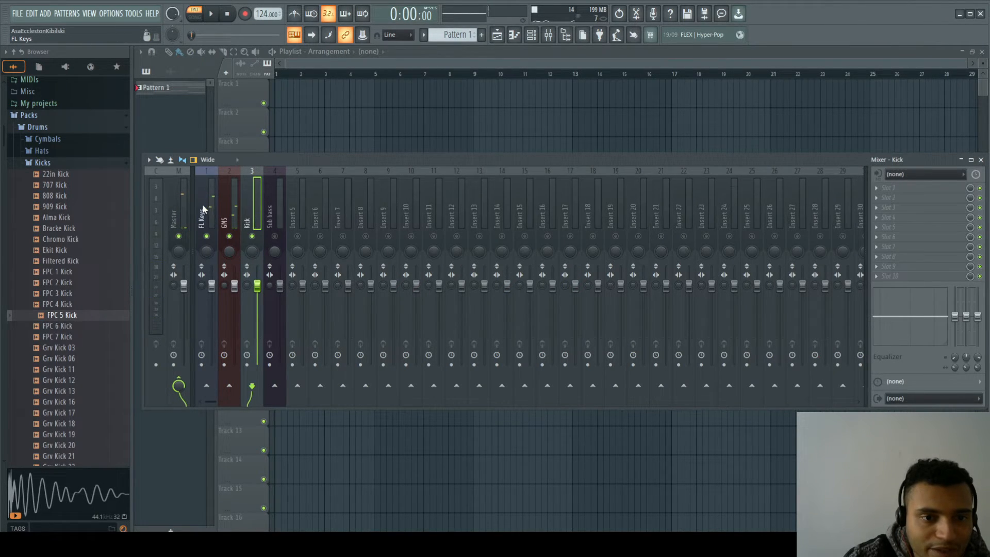
# Lower the FL Keys mixer track's volume slightly and play back the pattern to judge the balance.
pyautogui.click(215, 227)
pyautogui.moveTo(212, 285); pyautogui.dragTo(212, 291)
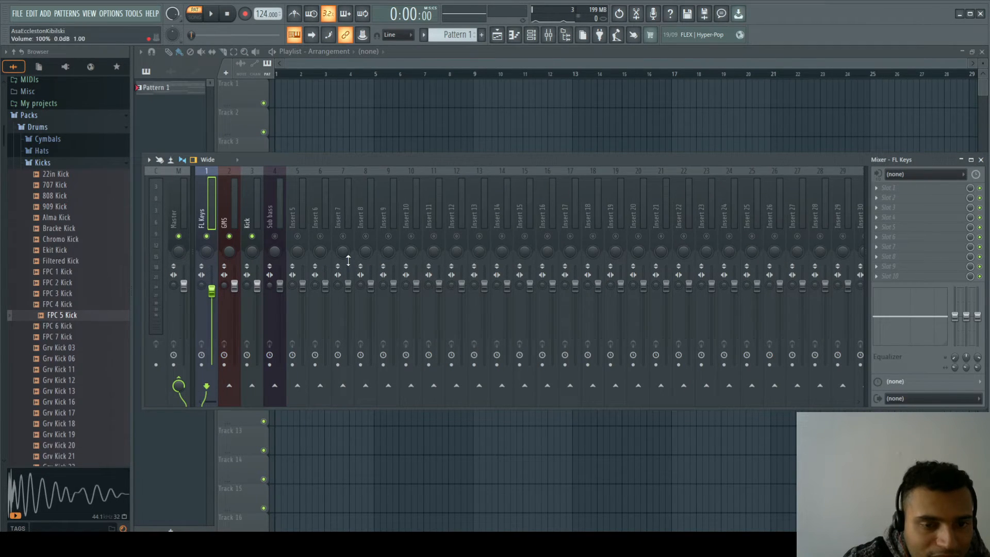
pyautogui.press('space')
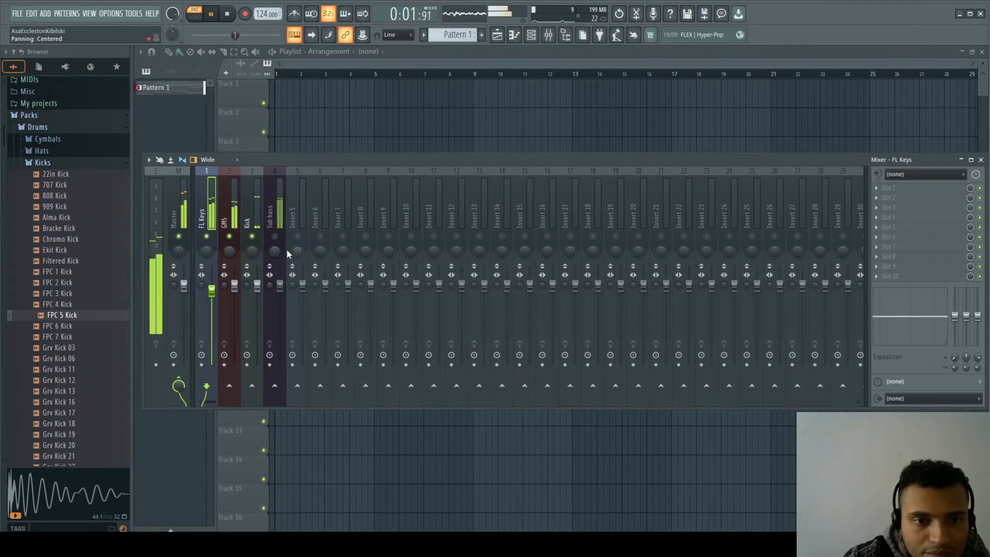
pyautogui.press('space')
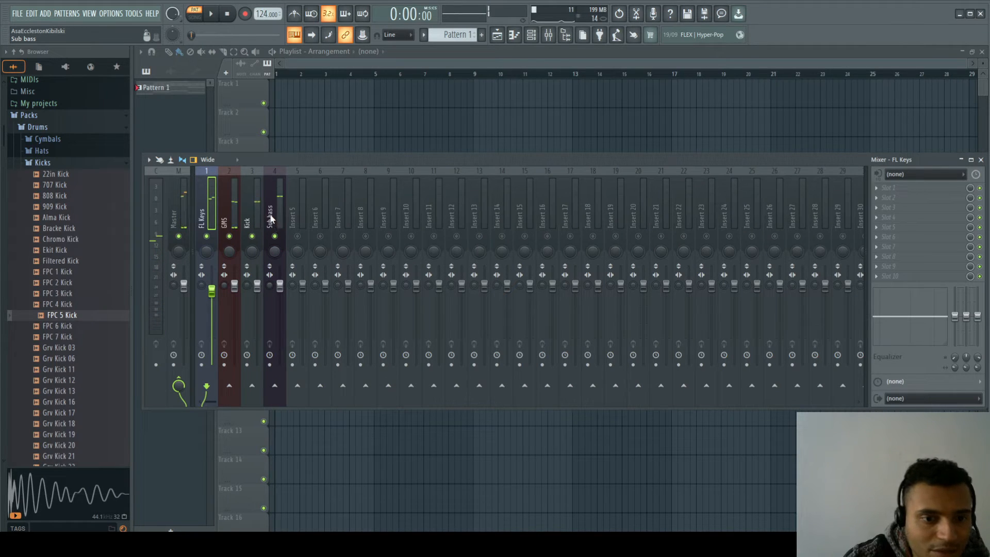
# Unmute the Sub bass mixer track, lower its volume fader, and play back the full pattern.
pyautogui.click(271, 219)
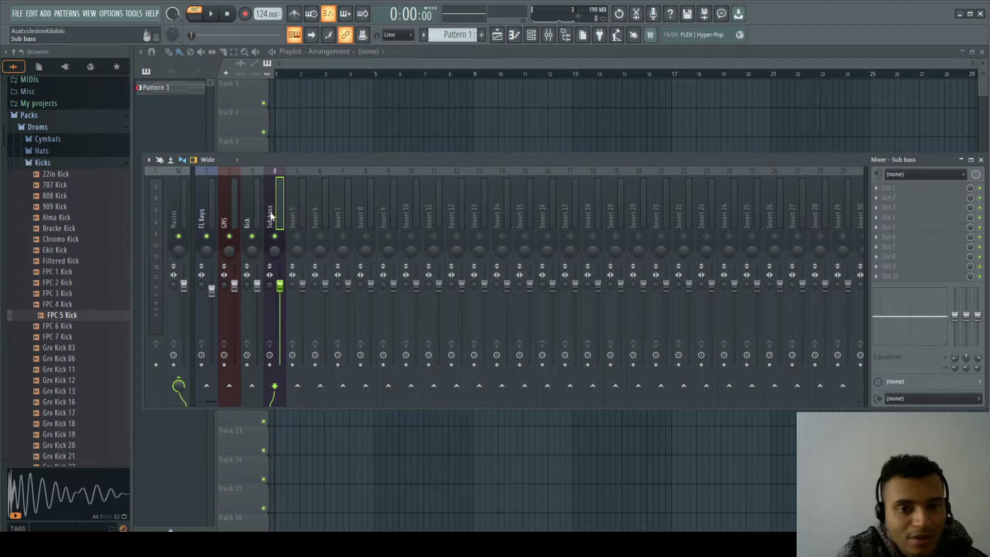
pyautogui.moveTo(280, 285); pyautogui.dragTo(280, 300)
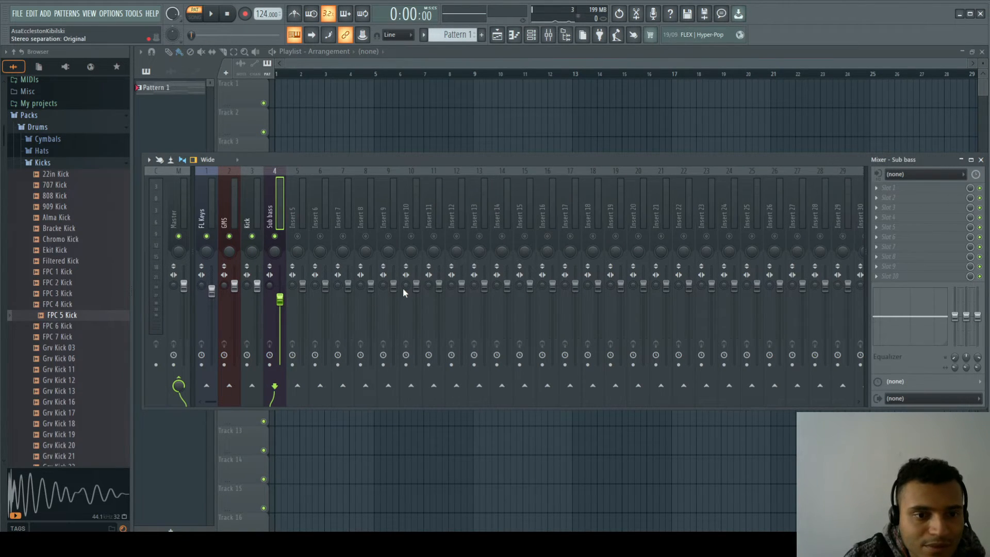
pyautogui.press('space')
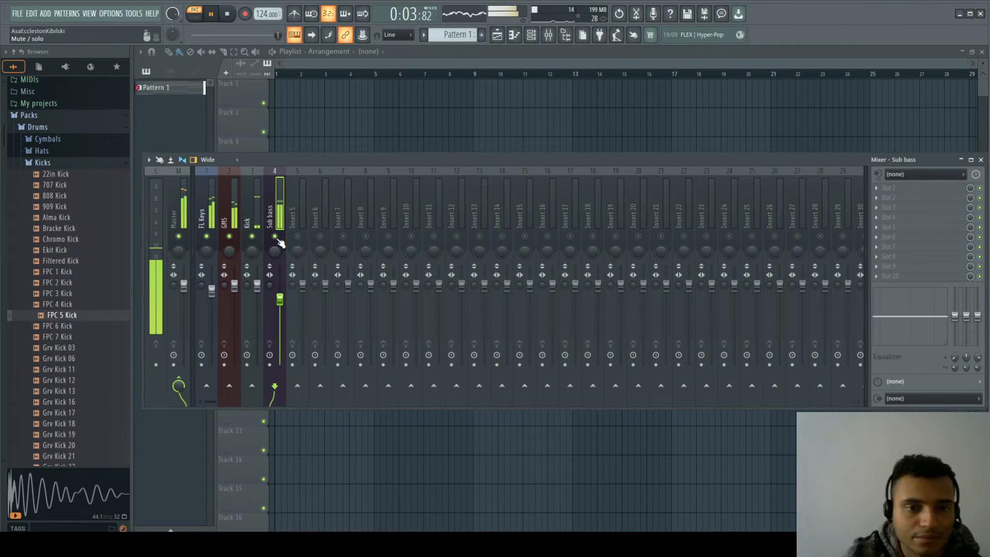
# Lower the Sub bass mixer track's volume to 75% and play back the full pattern to judge the balance.
pyautogui.moveTo(287, 306); pyautogui.dragTo(285, 310)
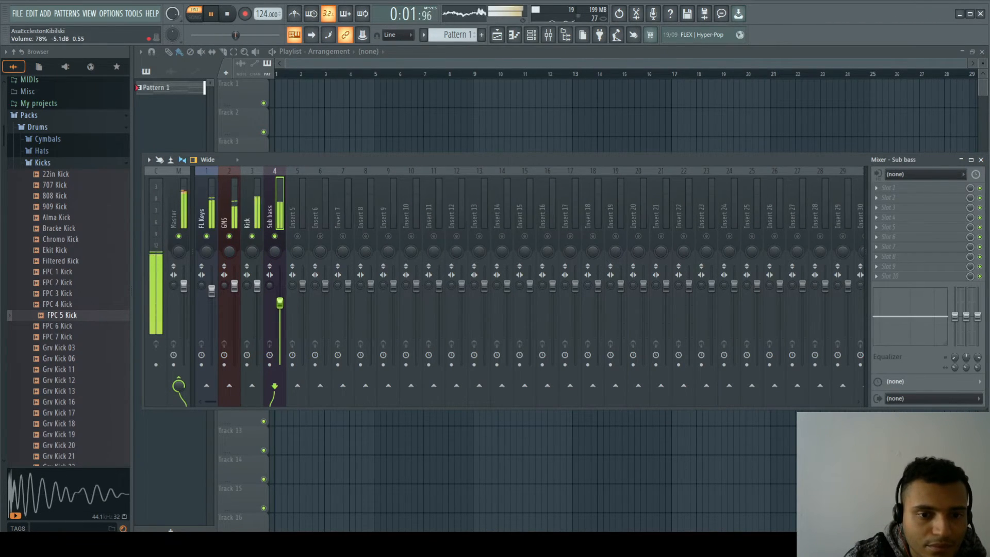
pyautogui.press('space')
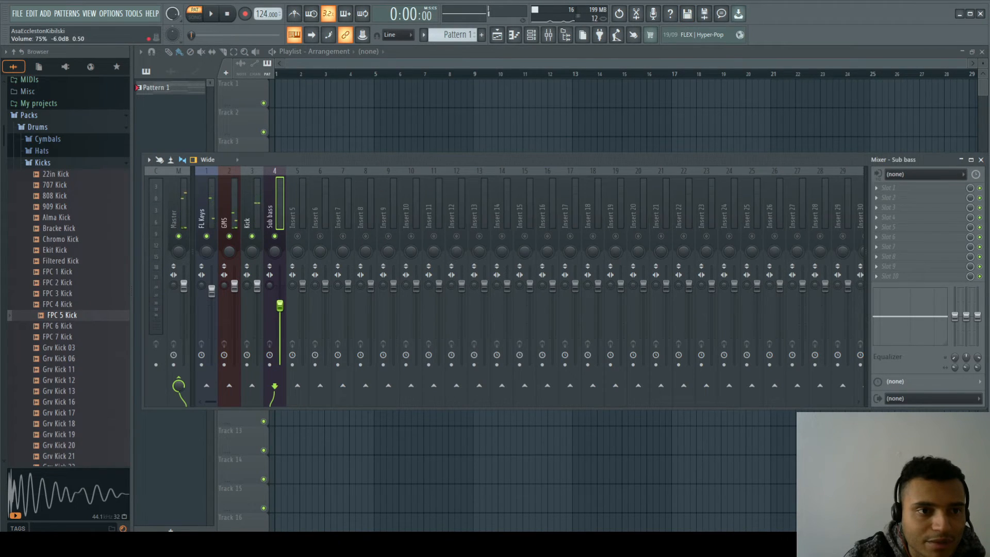
pyautogui.press('space')
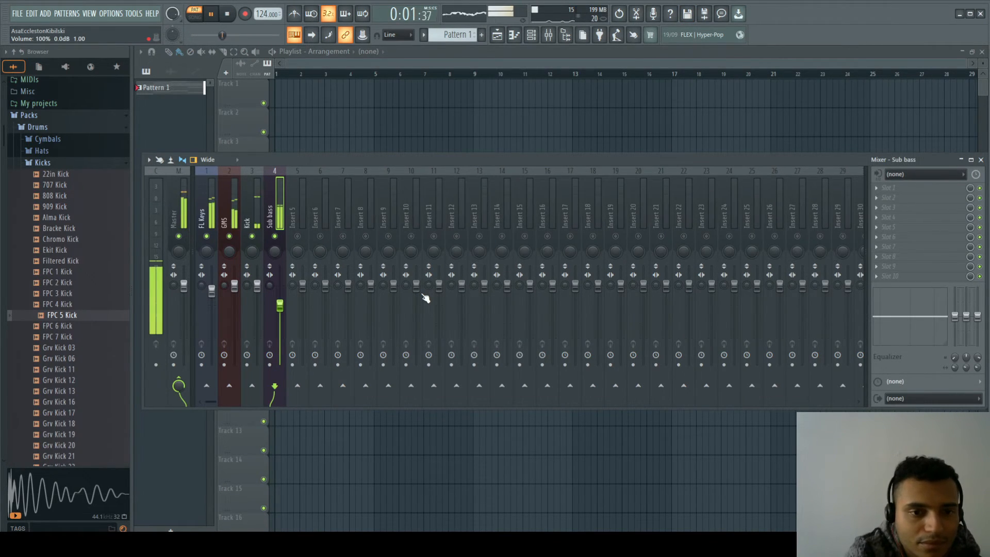
pyautogui.press('space')
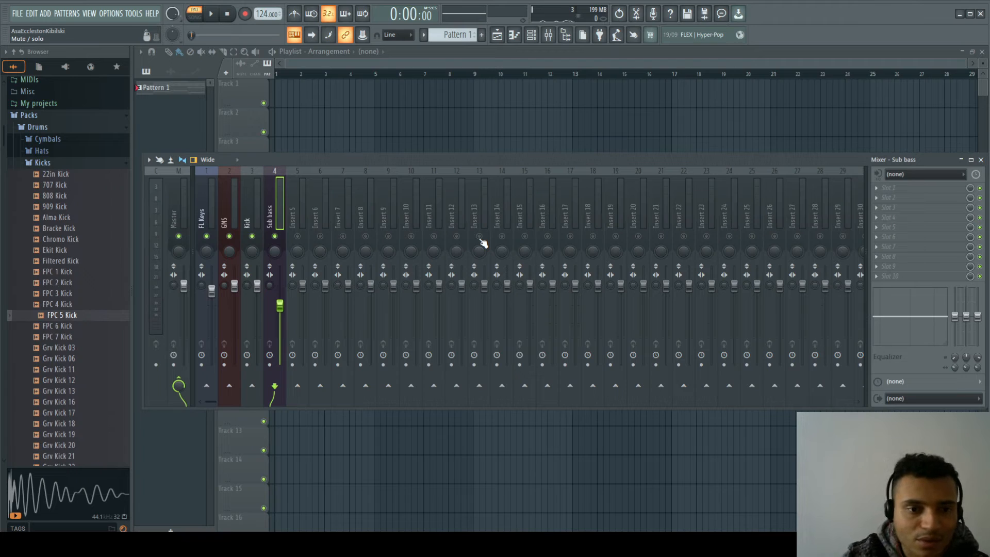
# Reopen the mixer and go through the FL Keys, GMS, Kick and Sub bass tracks, ending on FL Keys.
pyautogui.click(981, 160)
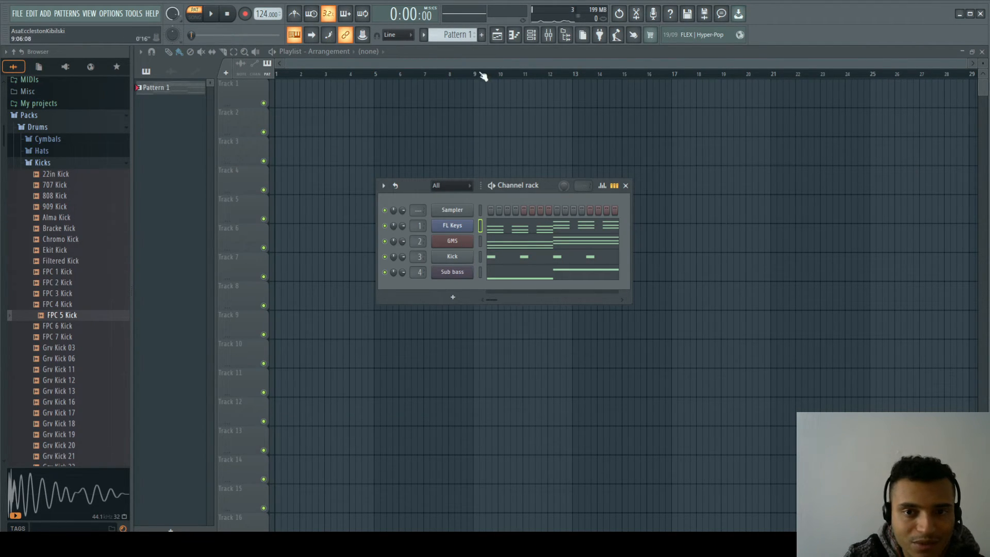
pyautogui.click(549, 35)
pyautogui.click(209, 222)
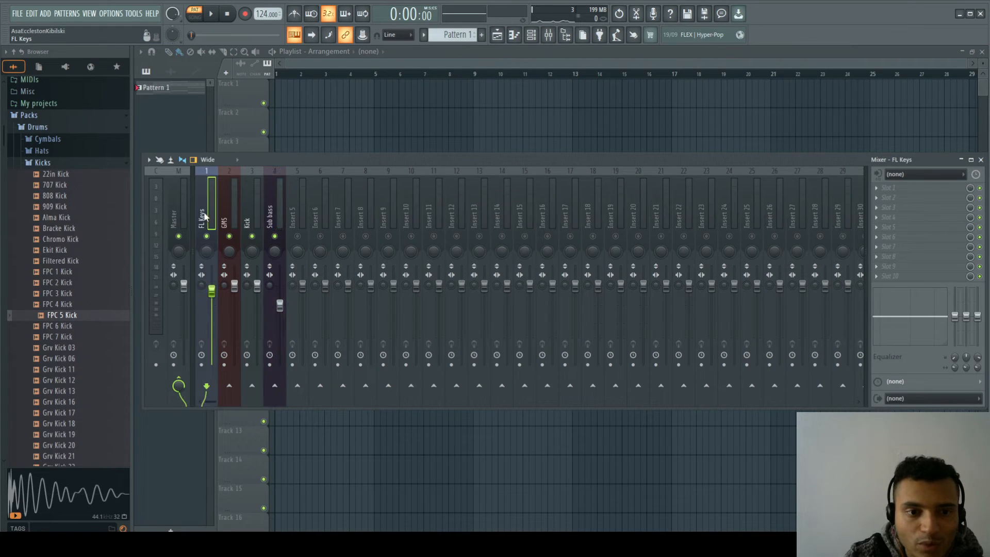
pyautogui.click(224, 222)
pyautogui.click(255, 222)
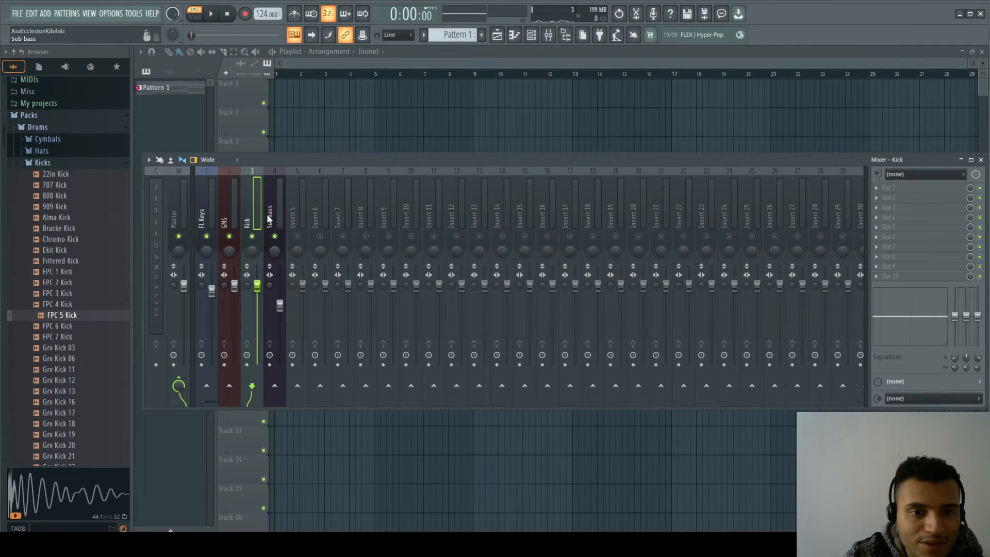
pyautogui.click(271, 218)
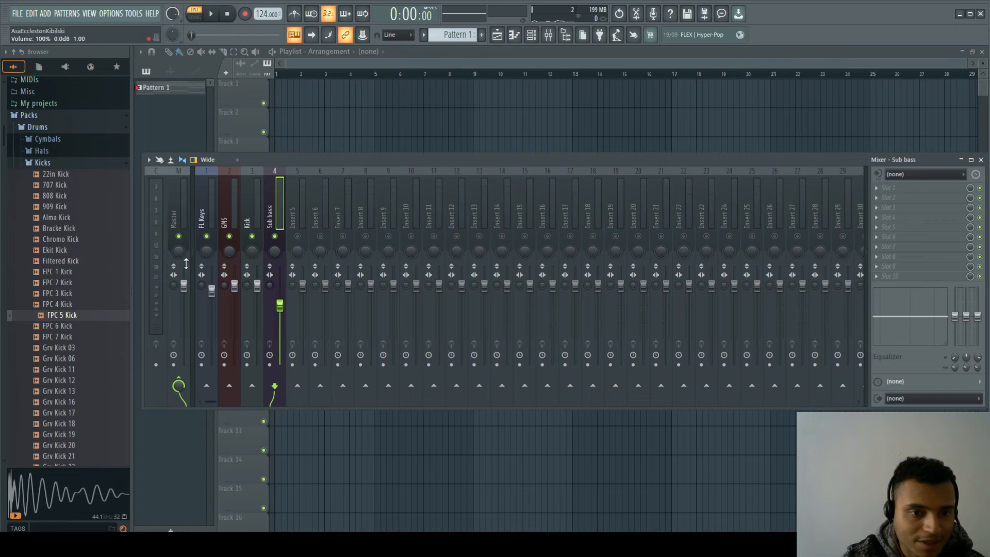
pyautogui.click(246, 223)
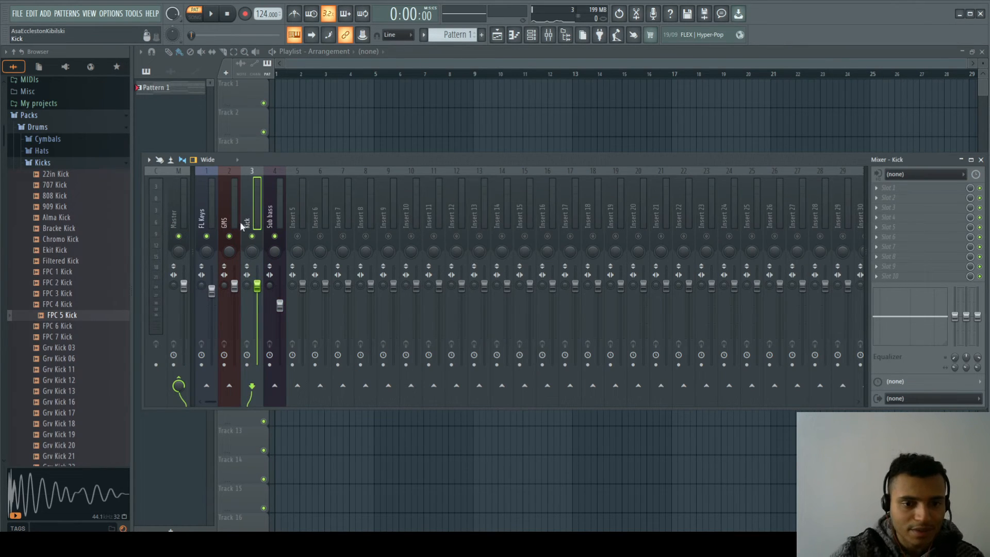
pyautogui.click(224, 223)
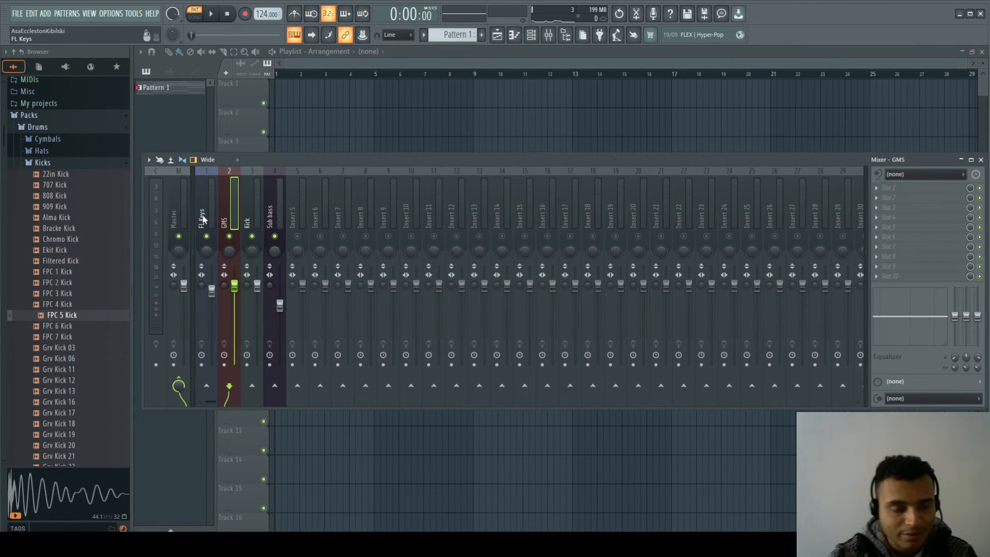
pyautogui.click(203, 220)
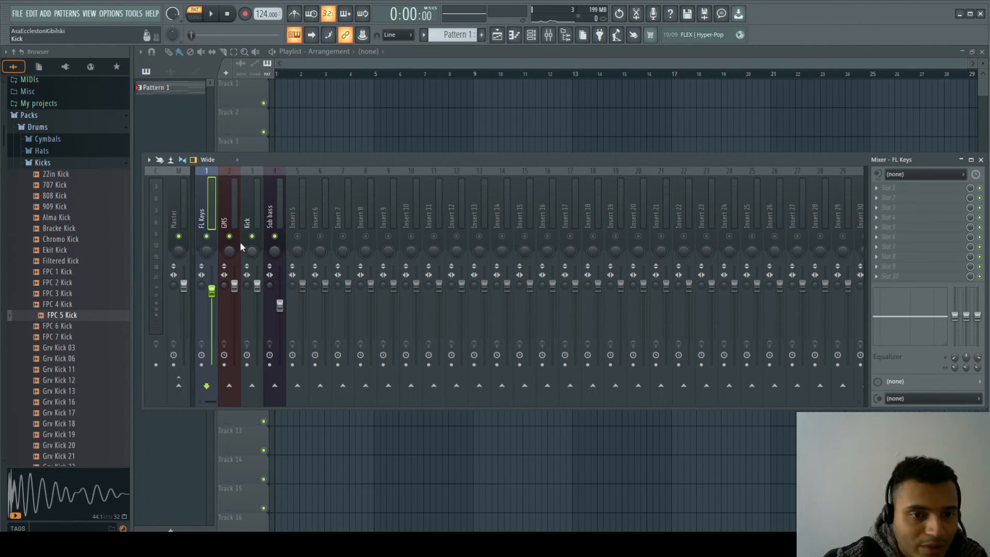
# Re-enable the FL Keys send to the Master track during playback and play the pattern again to check the levels.
pyautogui.press('space')
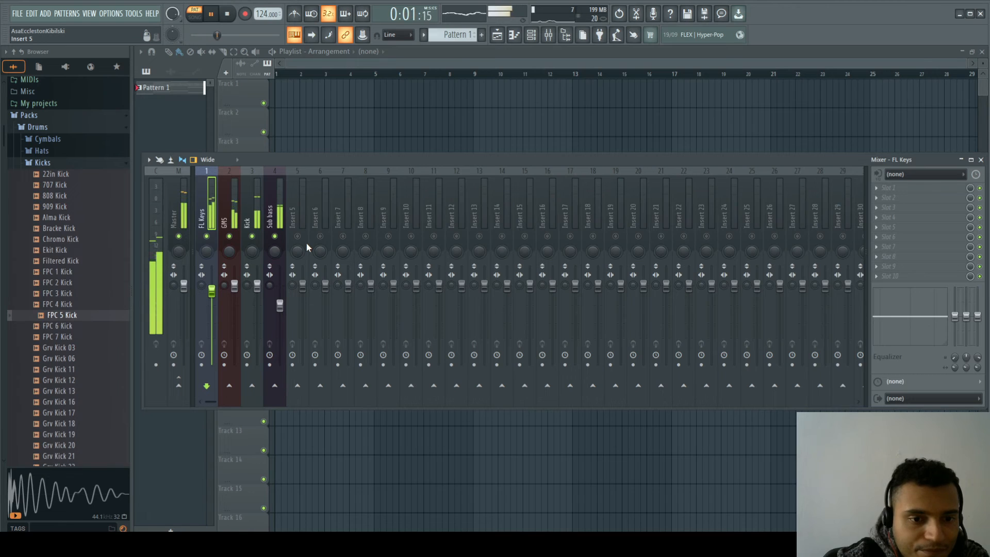
pyautogui.click(179, 387)
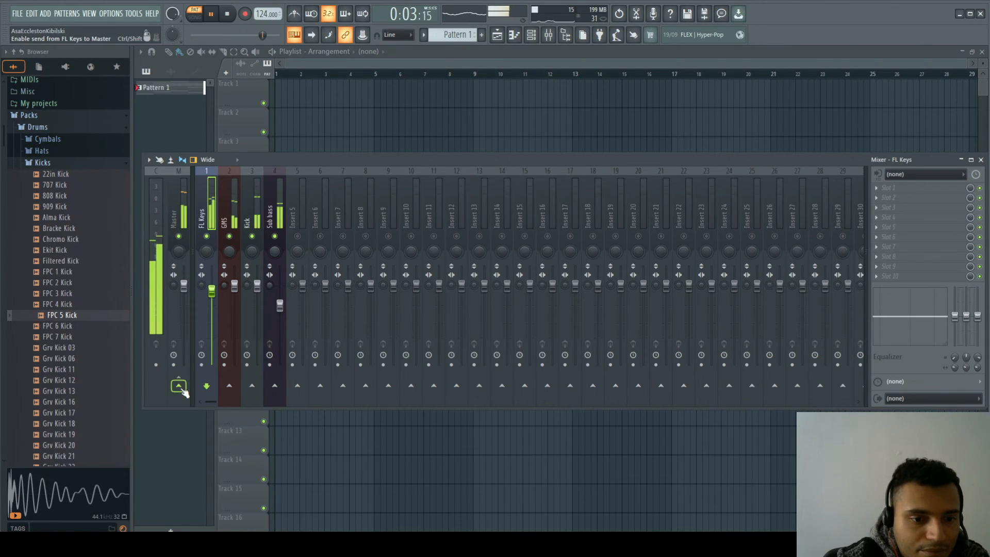
pyautogui.press('space')
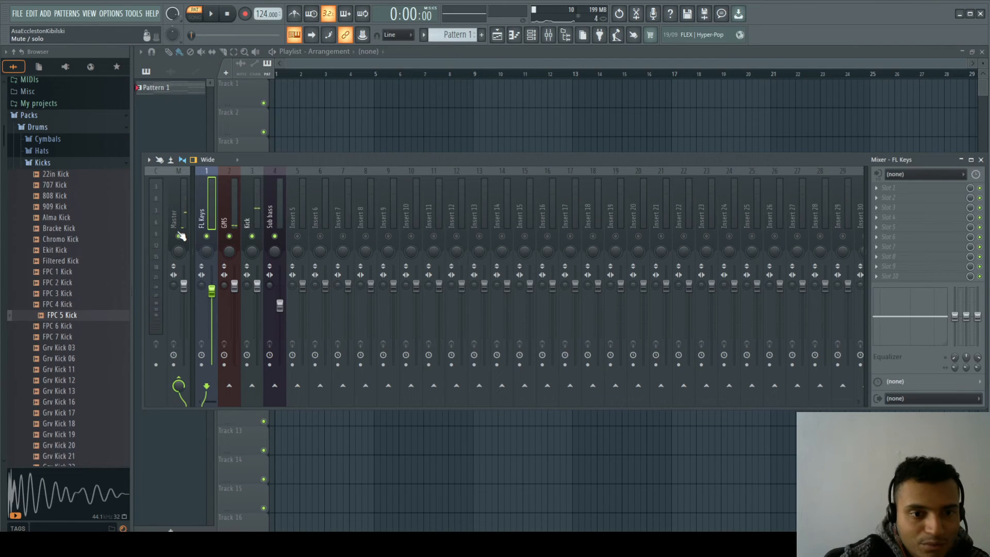
pyautogui.press('space')
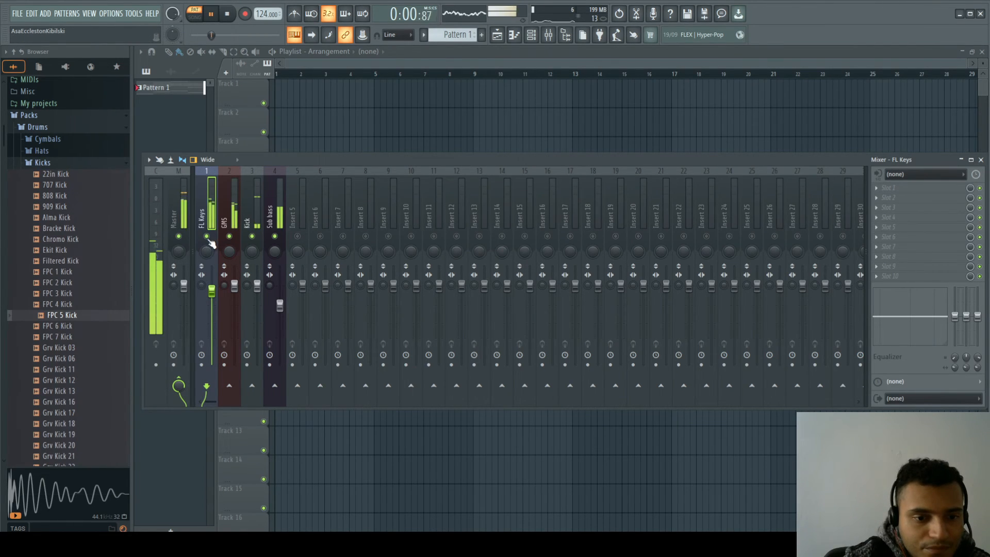
pyautogui.press('space')
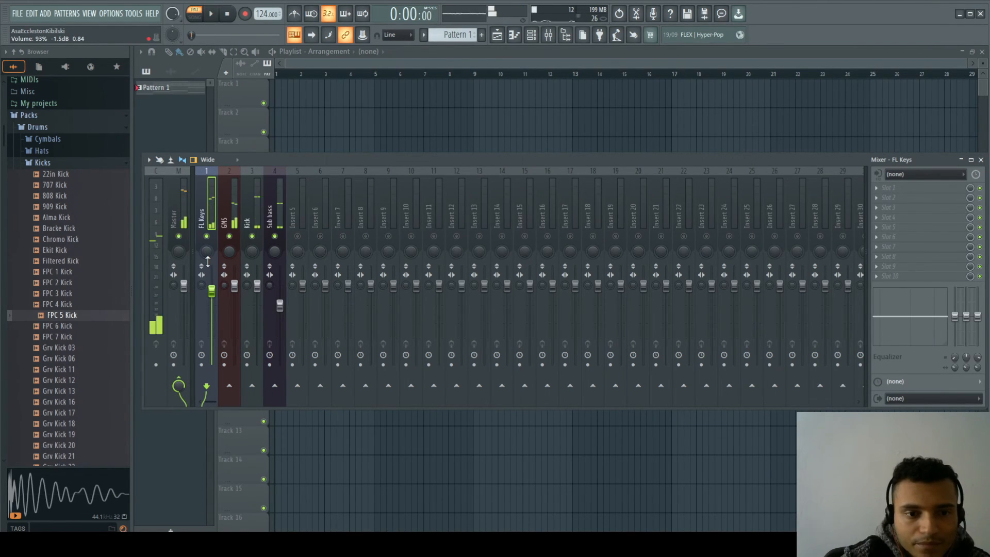
pyautogui.click(981, 159)
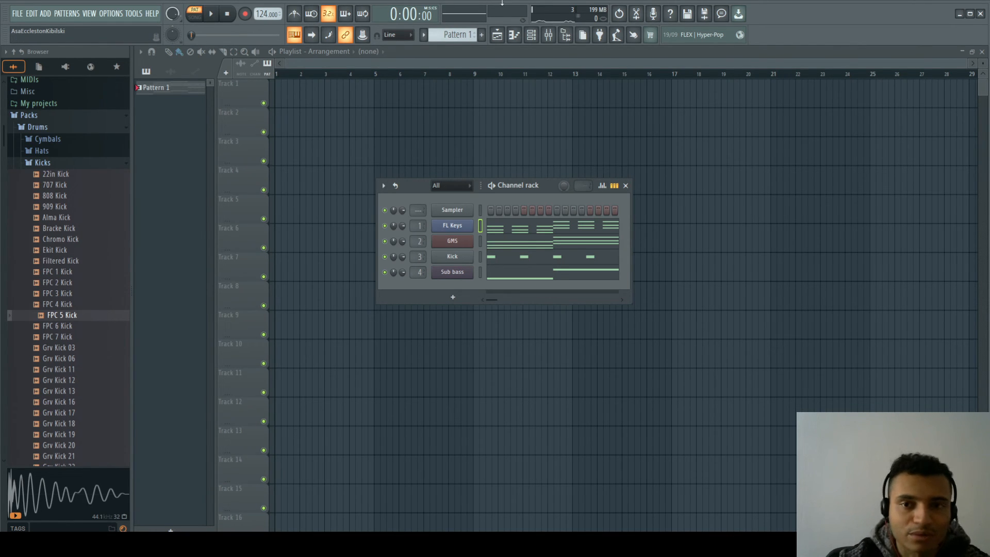
pyautogui.click(549, 35)
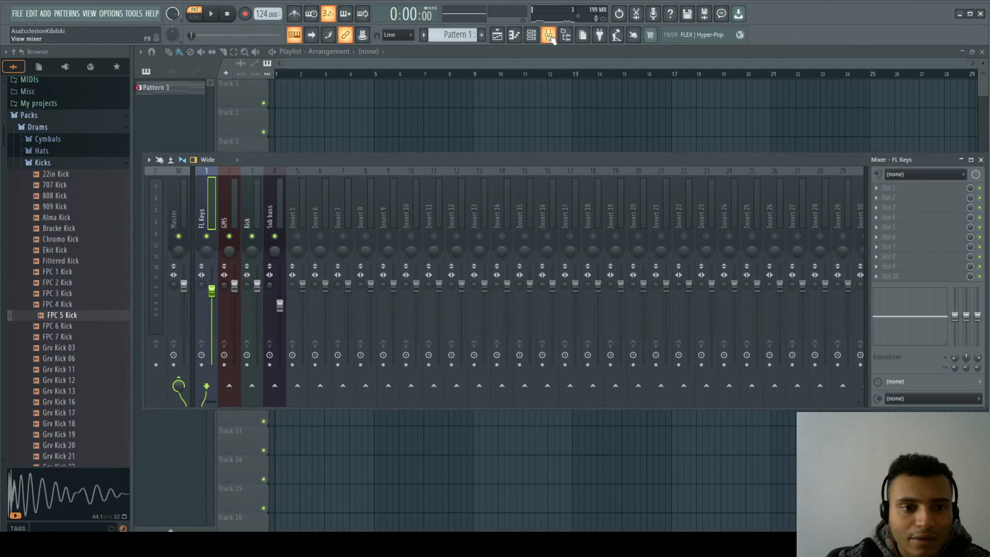
pyautogui.click(549, 36)
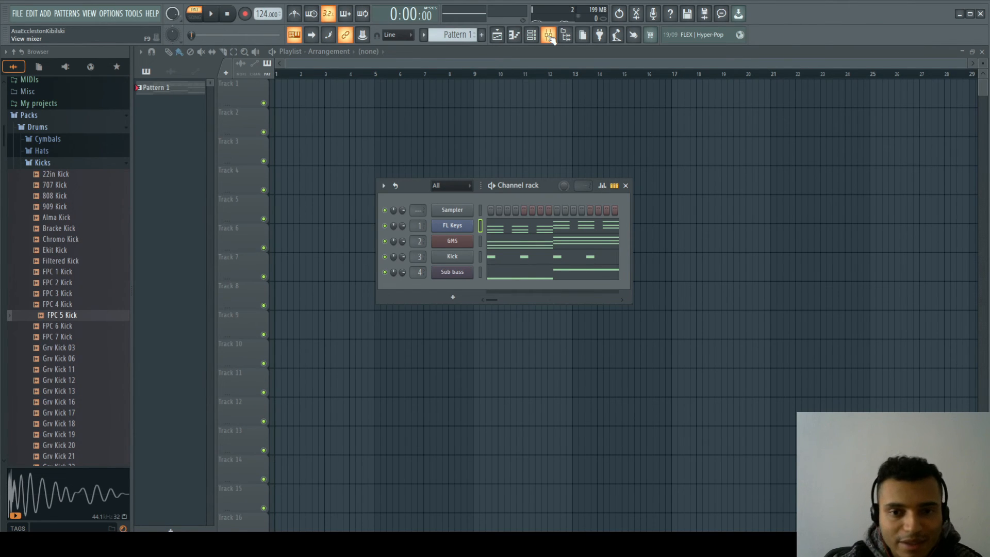
pyautogui.click(549, 37)
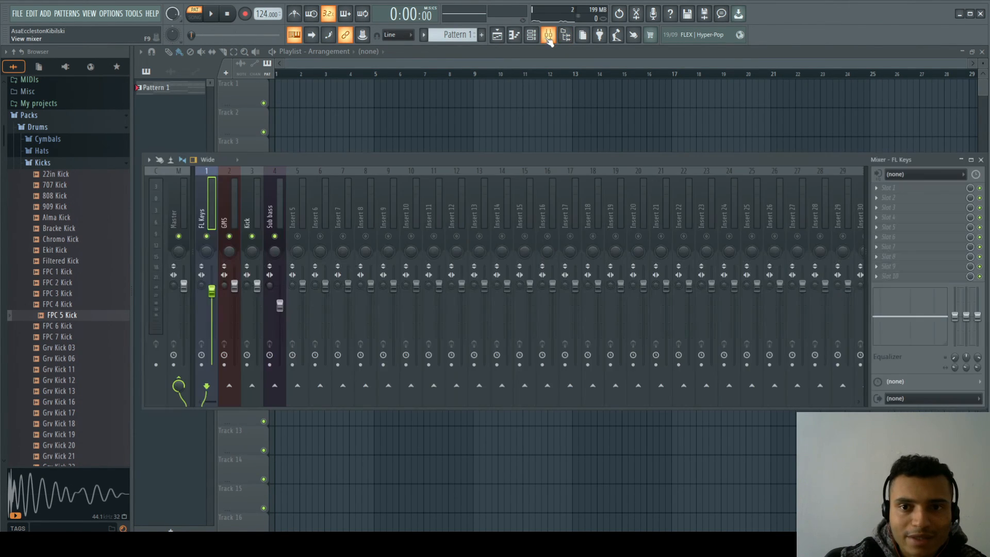
# Look through the effect plugins available for the first slot of the FL Keys mixer track without loading any.
pyautogui.click(879, 191)
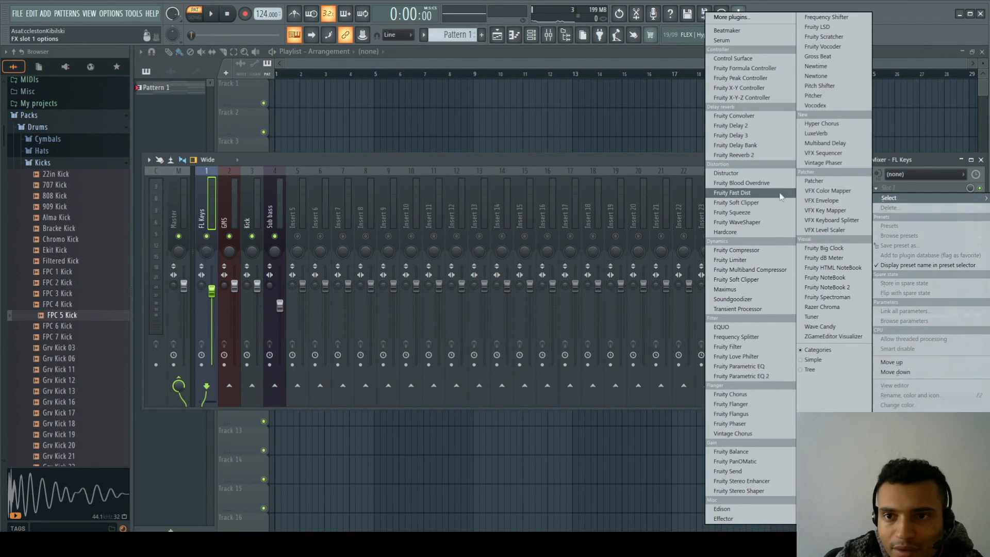
pyautogui.click(654, 163)
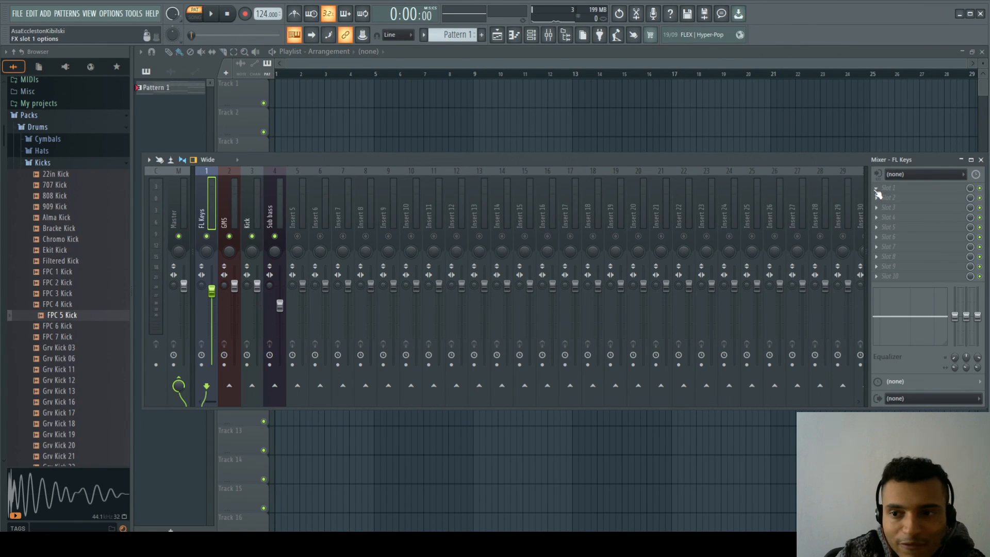
pyautogui.click(232, 212)
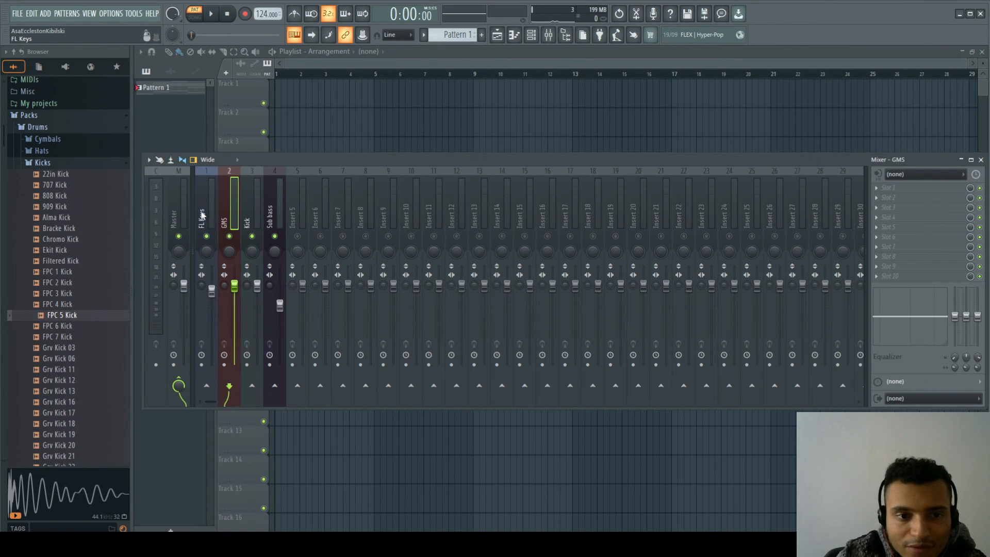
pyautogui.click(202, 214)
pyautogui.click(875, 189)
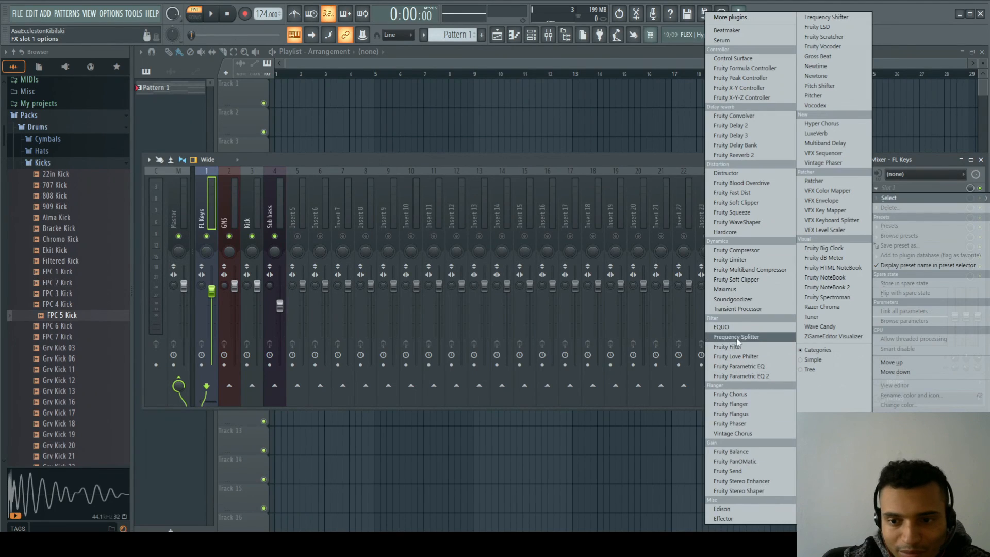
pyautogui.click(470, 153)
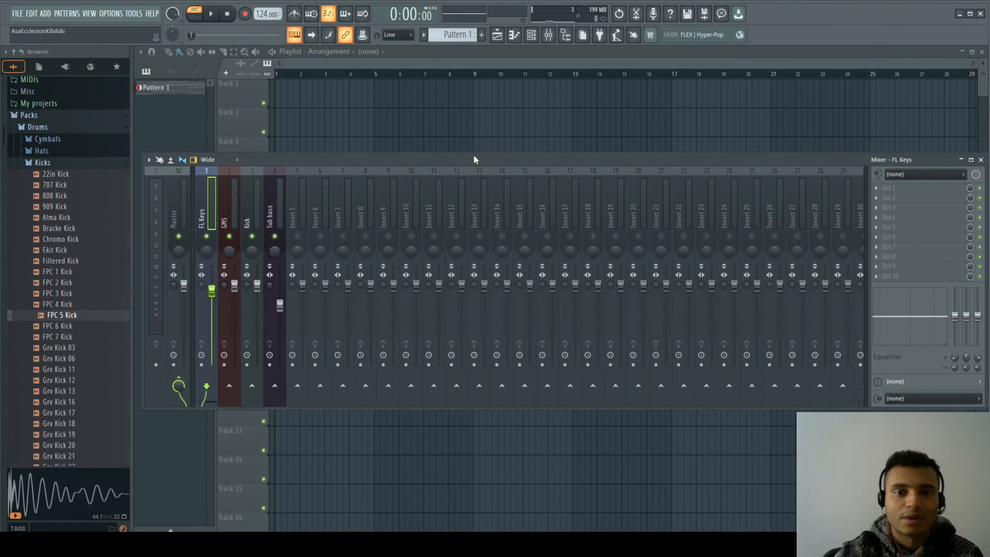